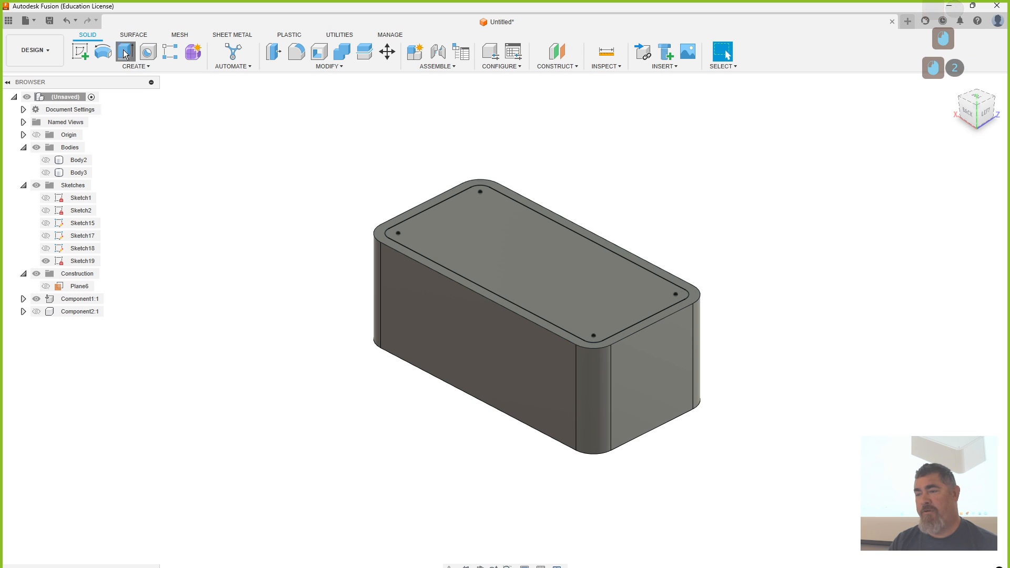
Cut the outer rim profile of the block's top face 0.30 in deep
{"action": "left_click", "coordinate": [536, 238]}
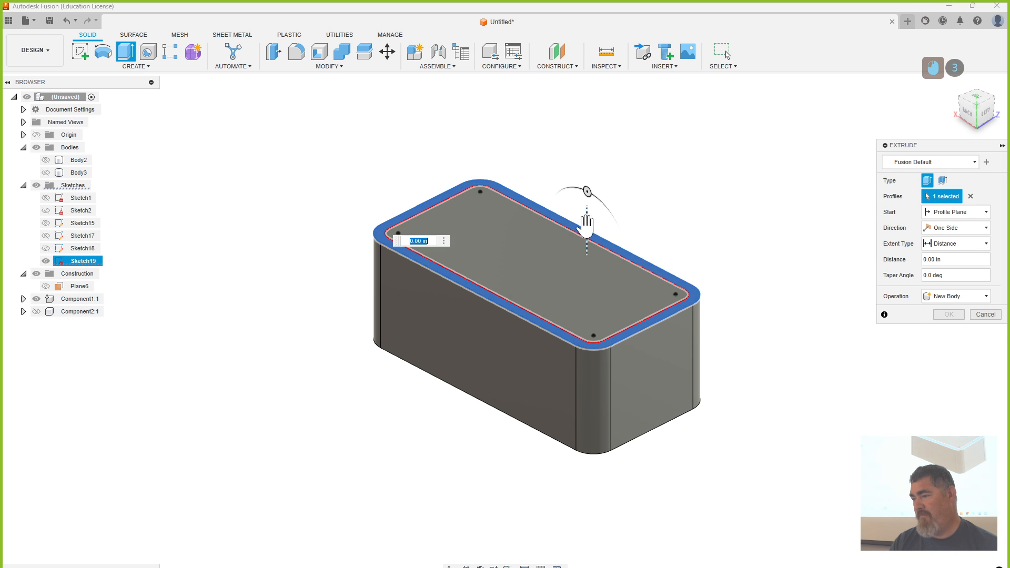
{"action": "left_click_drag", "start_coordinate": [587, 230], "coordinate": [588, 269]}
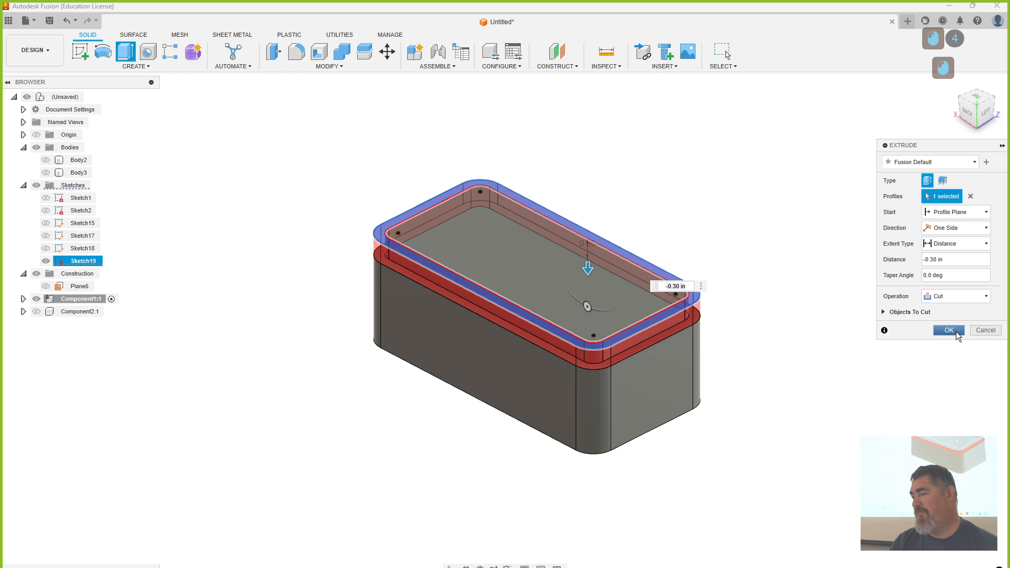
{"action": "left_click", "coordinate": [955, 332]}
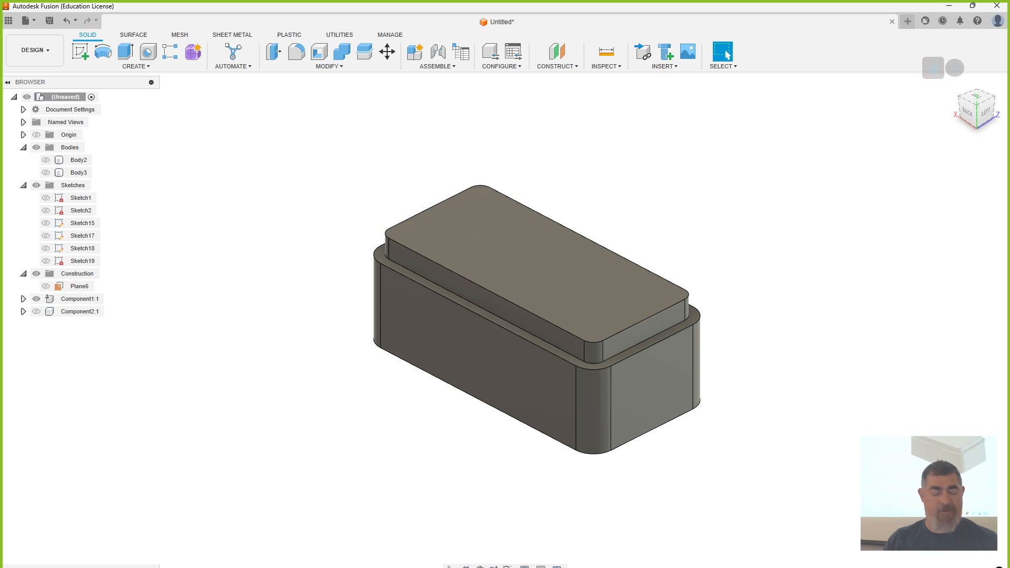
Undo the rim cut and the sketch on the block's top face
{"action": "key", "text": "ctrl+z"}
{"action": "key", "text": "ctrl+z"}
{"action": "key", "text": "ctrl+z"}
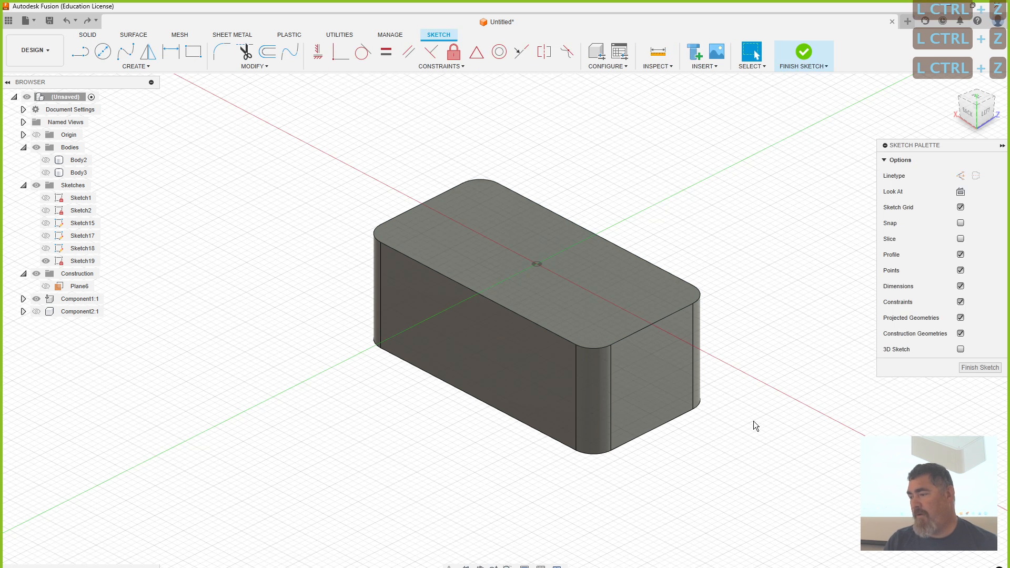
{"action": "key", "text": "ctrl+z"}
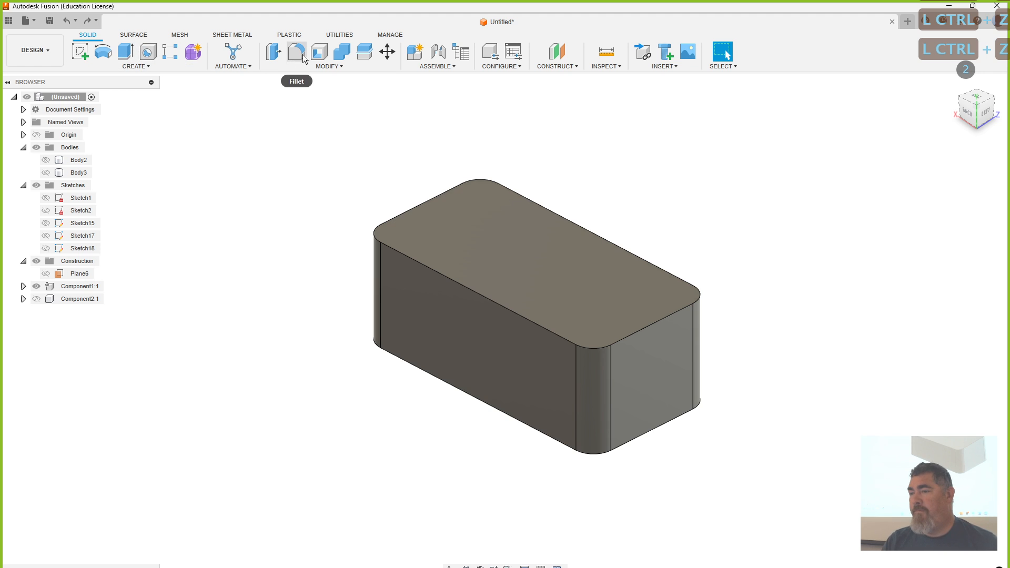
Shell the block from its top face with a 0.10 in inside wall thickness
{"action": "left_click", "coordinate": [319, 51]}
{"action": "left_click", "coordinate": [501, 242]}
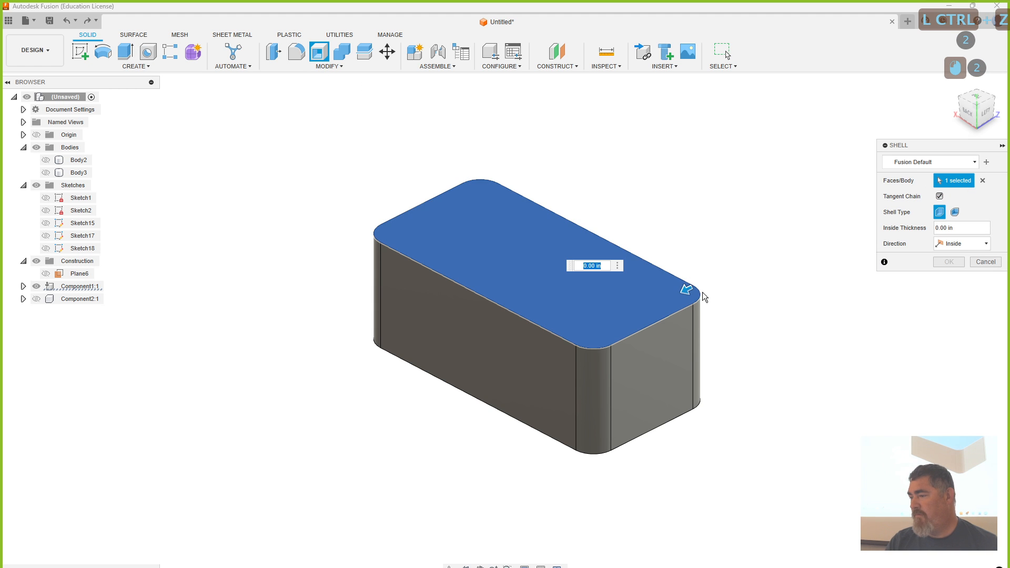
{"action": "mouse_move", "coordinate": [686, 289]}
{"action": "left_mouse_down"}
{"action": "mouse_move", "coordinate": [675, 298]}
{"action": "mouse_move", "coordinate": [684, 290]}
{"action": "left_mouse_up"}
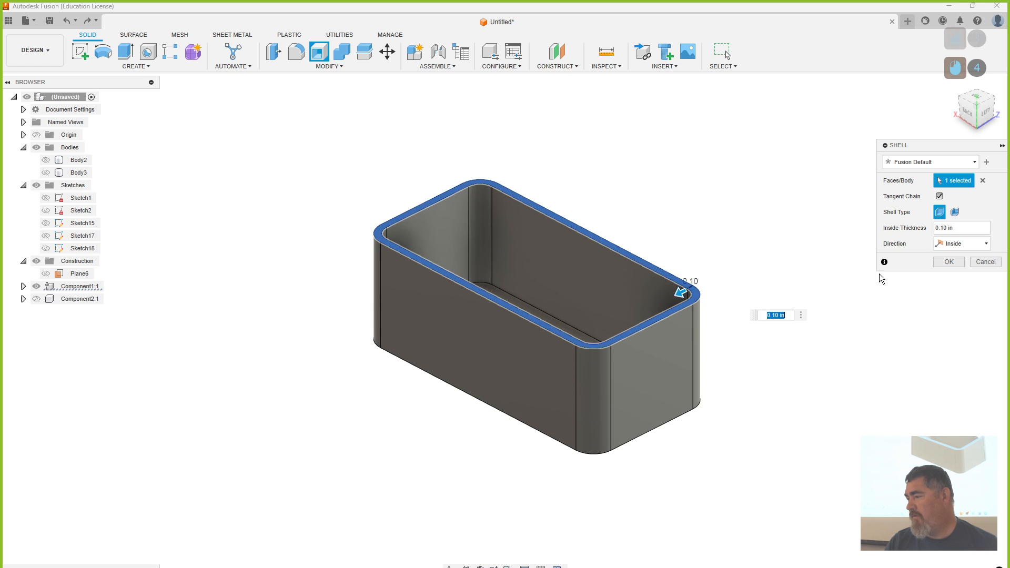
{"action": "left_click", "coordinate": [950, 262]}
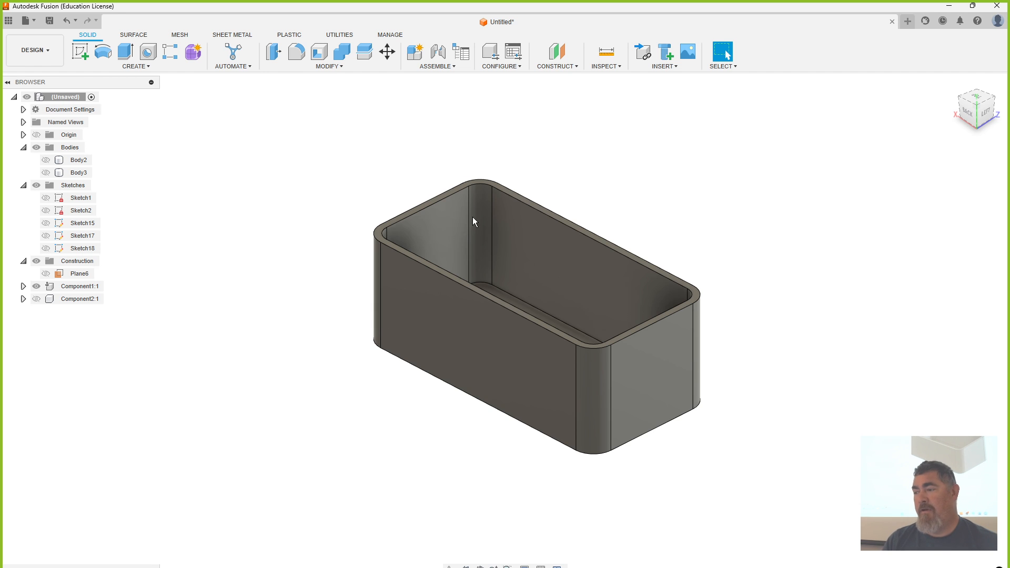
Start a sketch on the box's top rim and draw a short line across the rim at the right-hand rounded corner
{"action": "scroll", "coordinate": [680, 332], "scroll_direction": "up", "scroll_amount": 5}
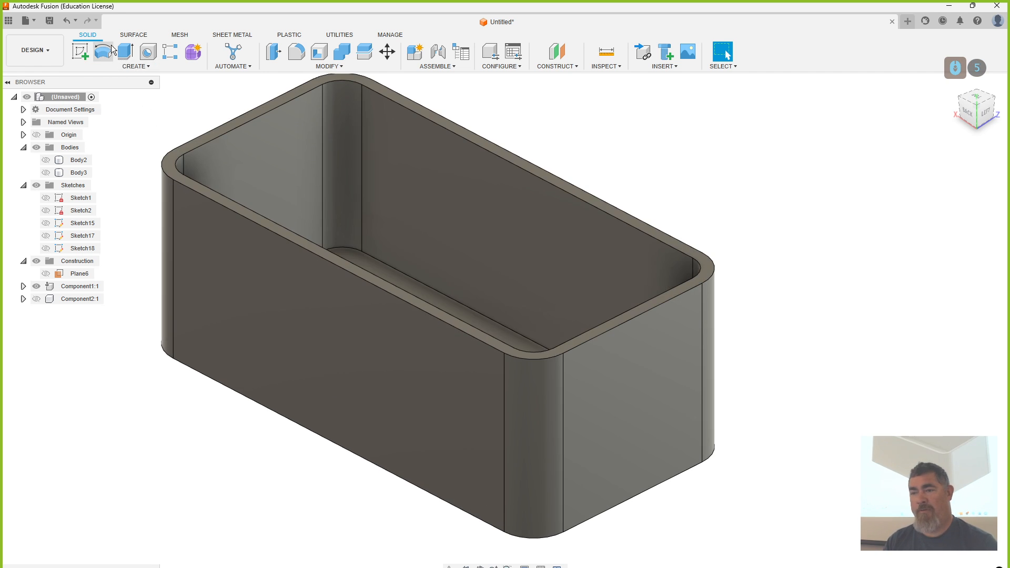
{"action": "left_click", "coordinate": [80, 51]}
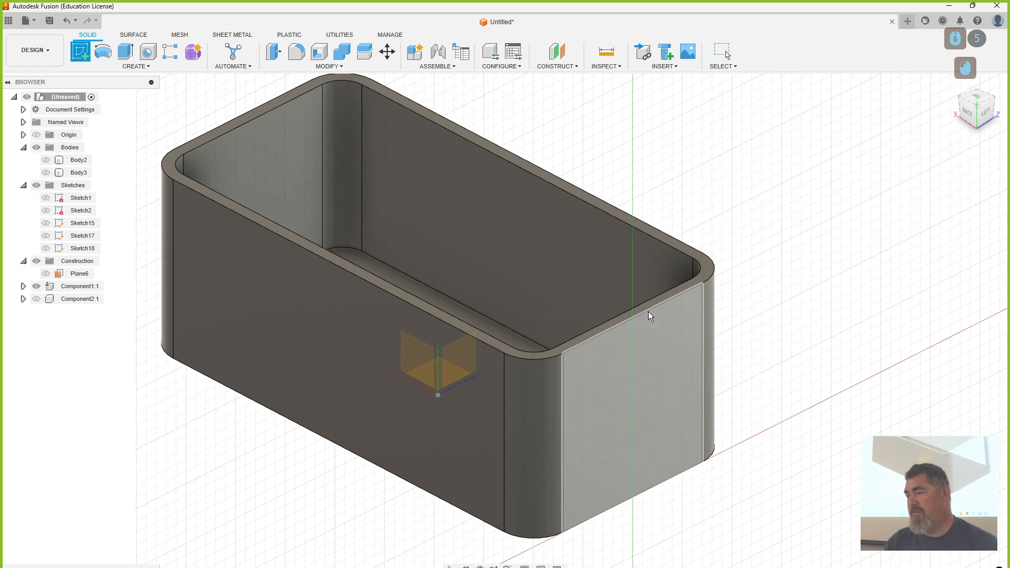
{"action": "left_click", "coordinate": [707, 276]}
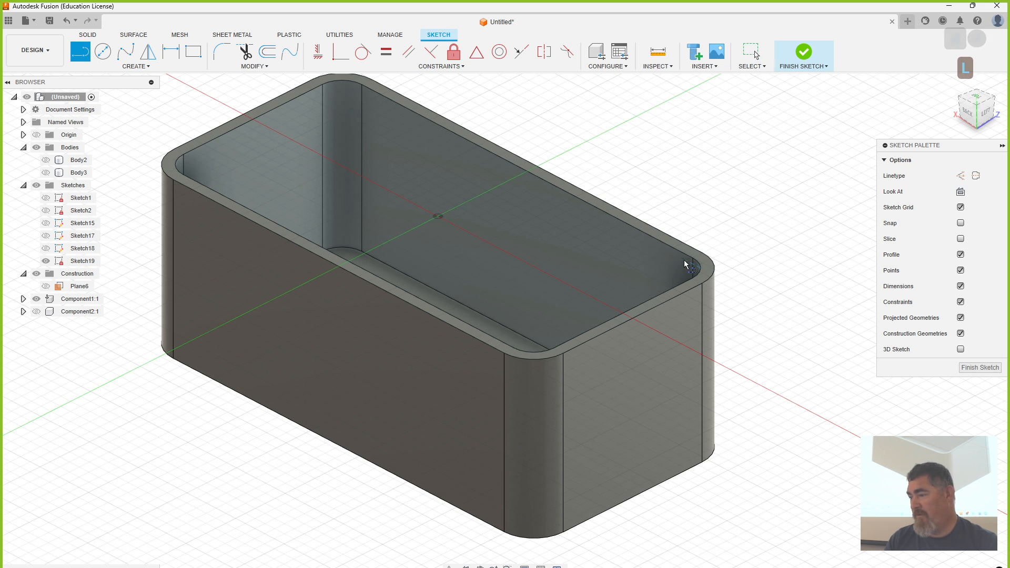
{"action": "key", "text": "l"}
{"action": "left_click", "coordinate": [721, 272]}
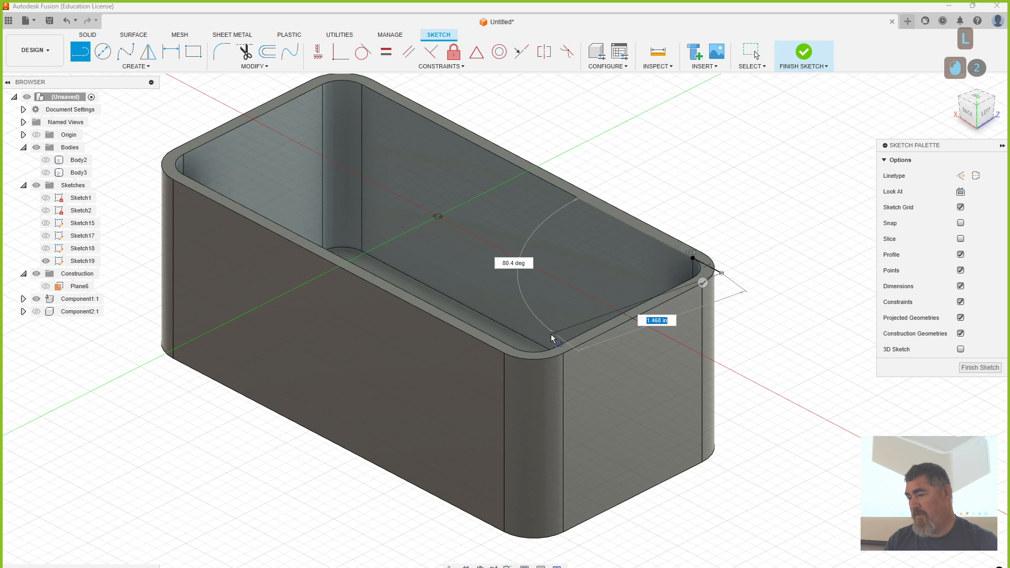
{"action": "key", "text": "Escape"}
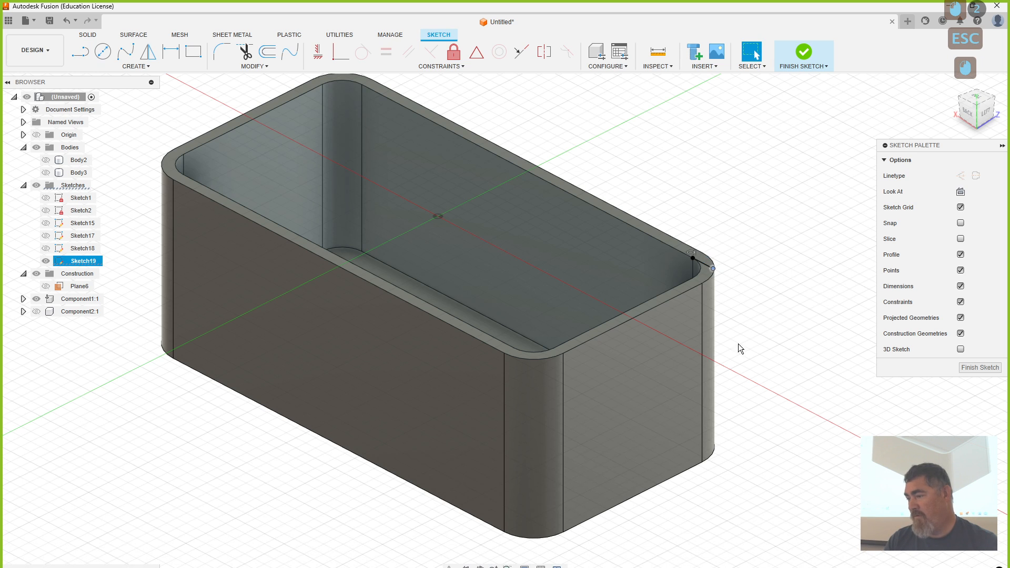
Draw a second line across the rim at the front rounded corner and align it with a Horizontal/Vertical constraint
{"action": "key", "text": "l"}
{"action": "left_click", "coordinate": [518, 354]}
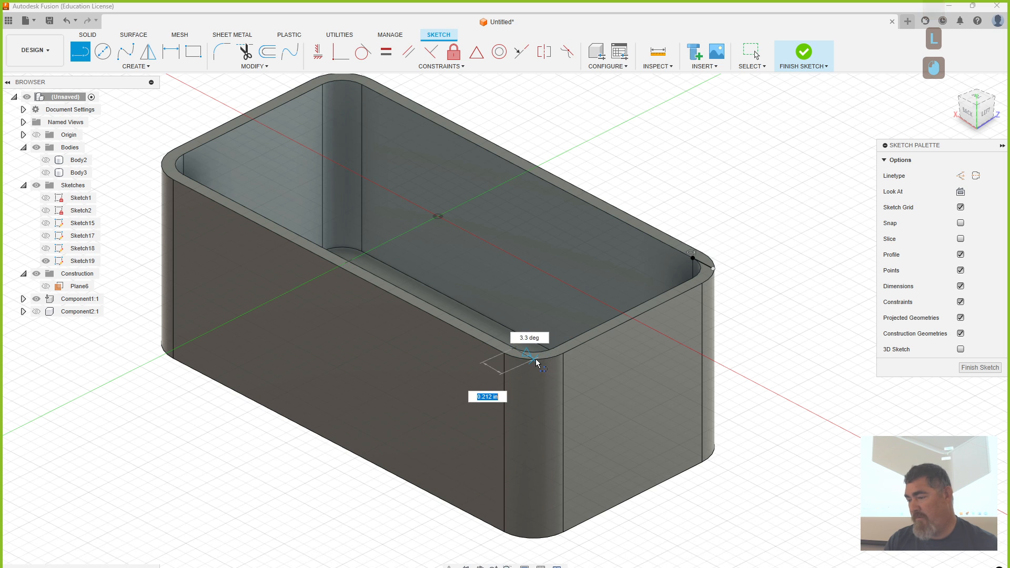
{"action": "scroll", "coordinate": [538, 363], "scroll_direction": "up", "scroll_amount": 6}
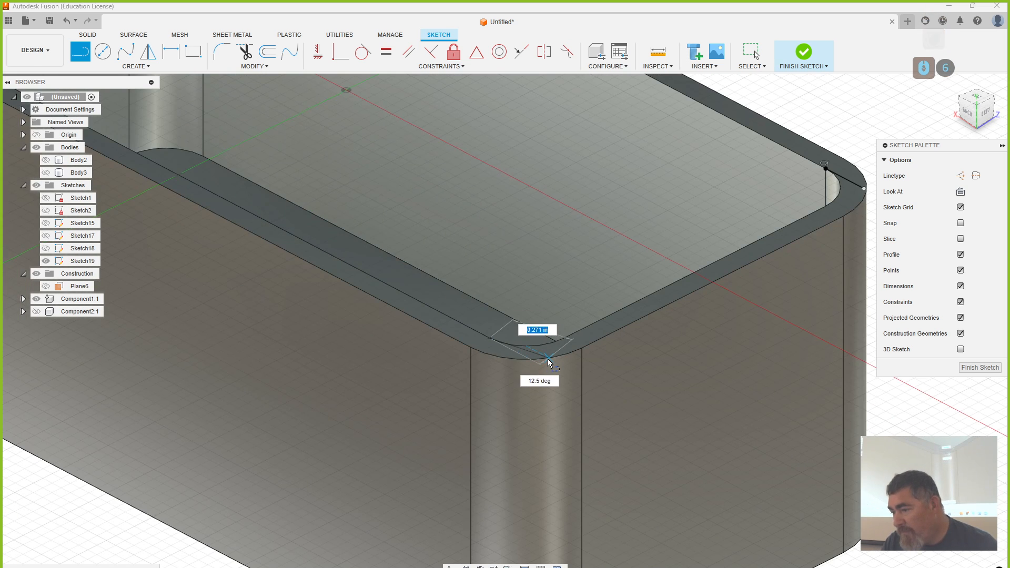
{"action": "left_click", "coordinate": [549, 357]}
{"action": "key", "text": "Escape"}
{"action": "left_click", "coordinate": [318, 51]}
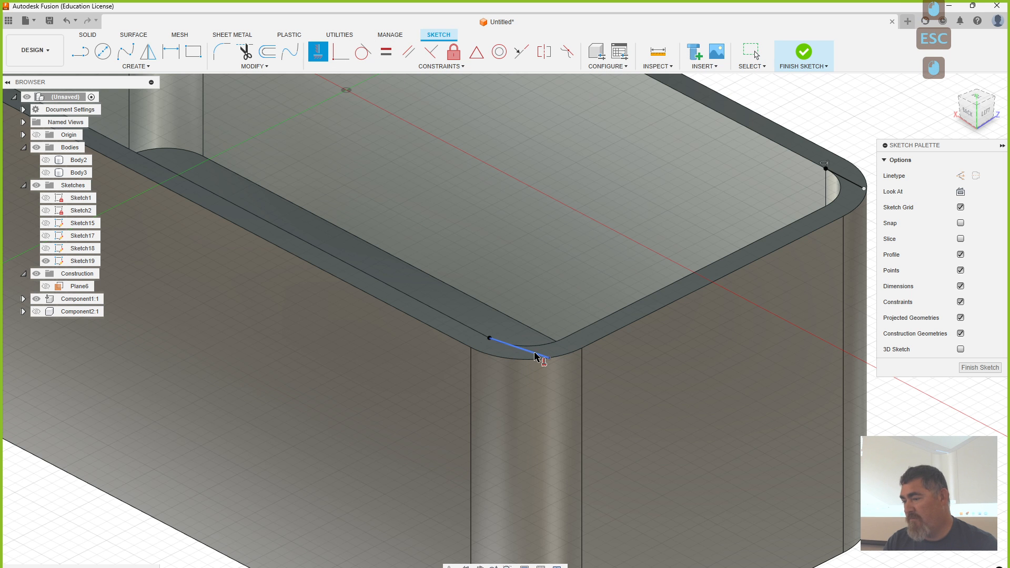
{"action": "scroll", "coordinate": [528, 362], "scroll_direction": "down", "scroll_amount": 4}
{"action": "key", "text": "Escape"}
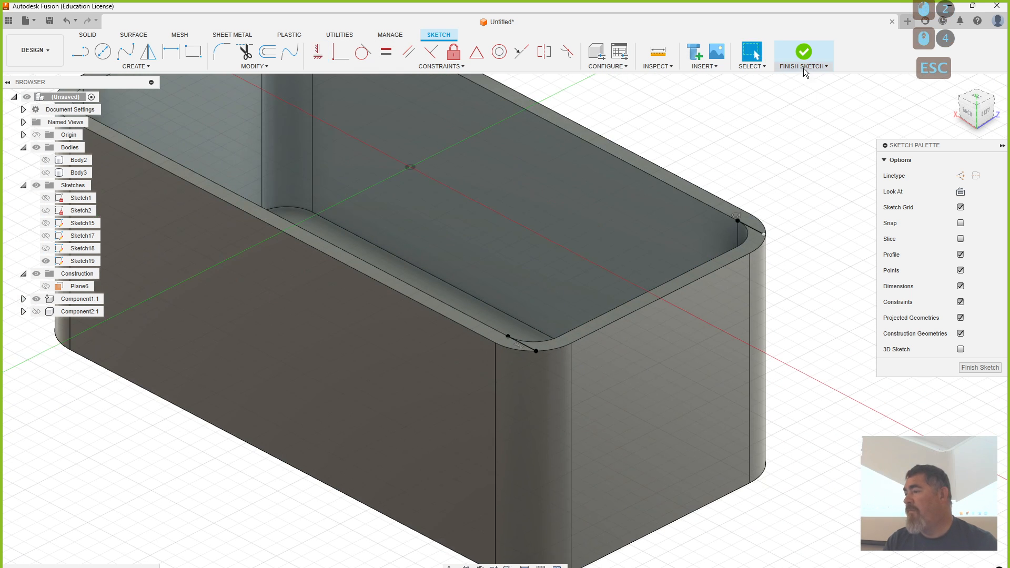
{"action": "left_click", "coordinate": [803, 52]}
{"action": "left_click", "coordinate": [125, 51]}
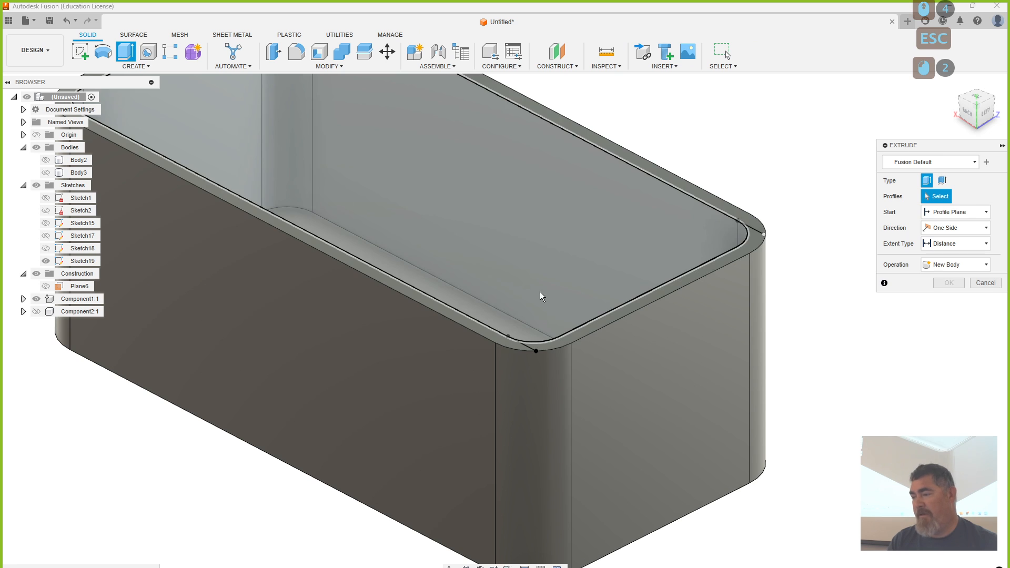
{"action": "left_click", "coordinate": [595, 329]}
{"action": "key", "text": "Escape"}
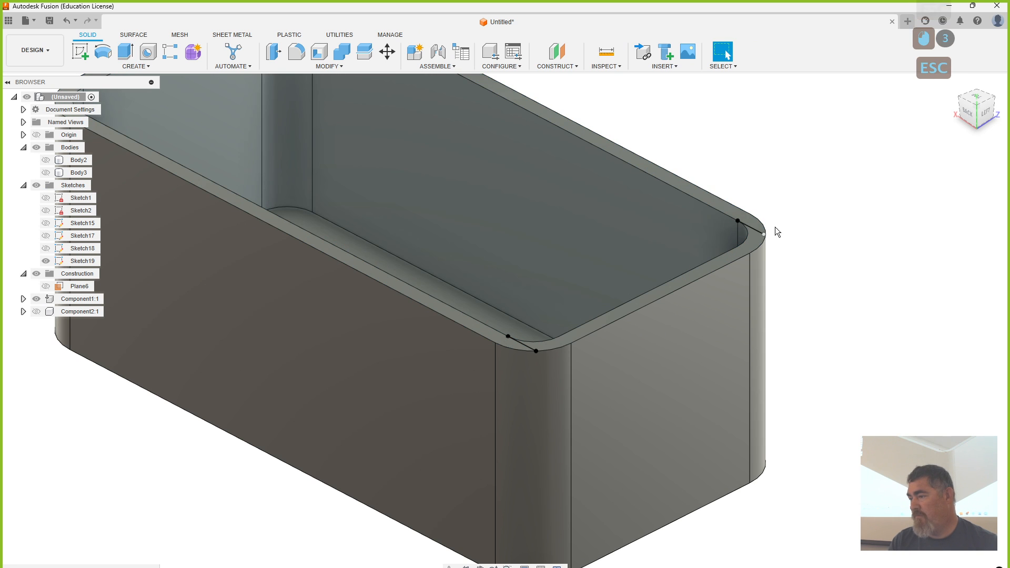
Reopen the rim sketch, attach the right-hand line's outer endpoint to the rim's outer edge with a Coincident constraint, and finish the sketch
{"action": "double_click", "coordinate": [764, 237]}
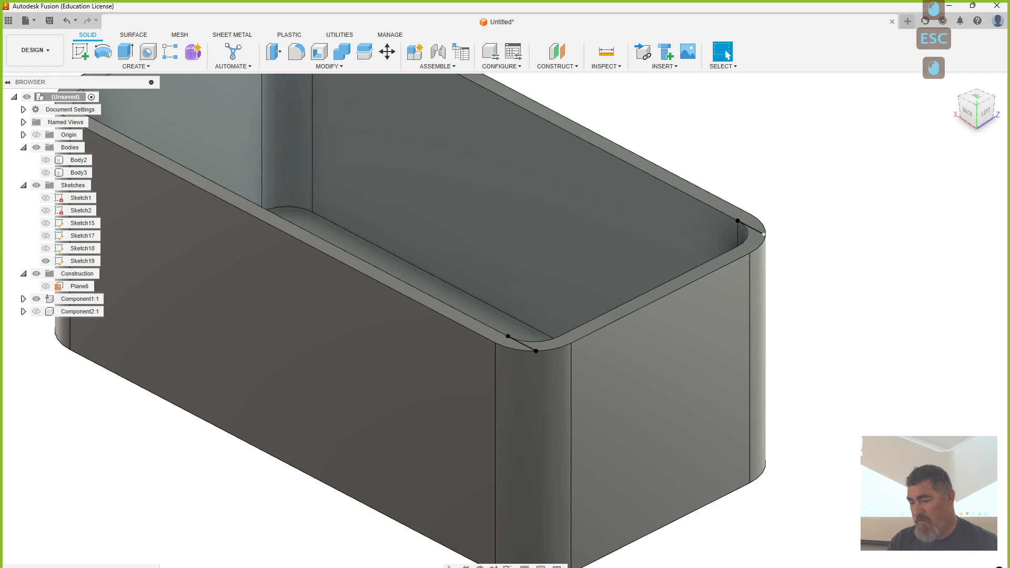
{"action": "left_click_drag", "start_coordinate": [768, 241], "coordinate": [779, 223]}
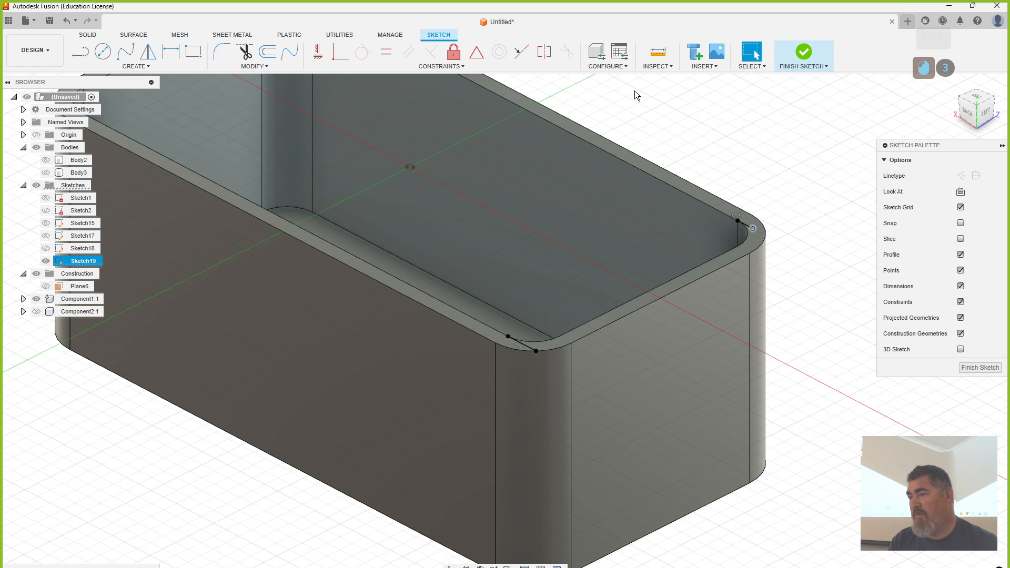
{"action": "left_click", "coordinate": [341, 51]}
{"action": "left_click", "coordinate": [755, 238]}
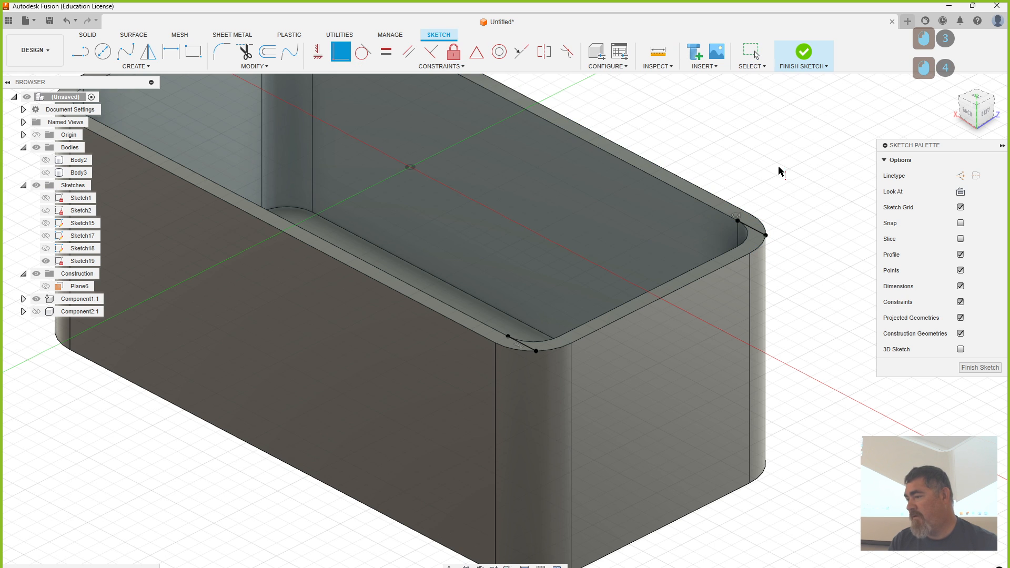
{"action": "left_click", "coordinate": [803, 53]}
Cut the short-end rim section between the two sketched lines 0.20 in deep
{"action": "left_click", "coordinate": [125, 51]}
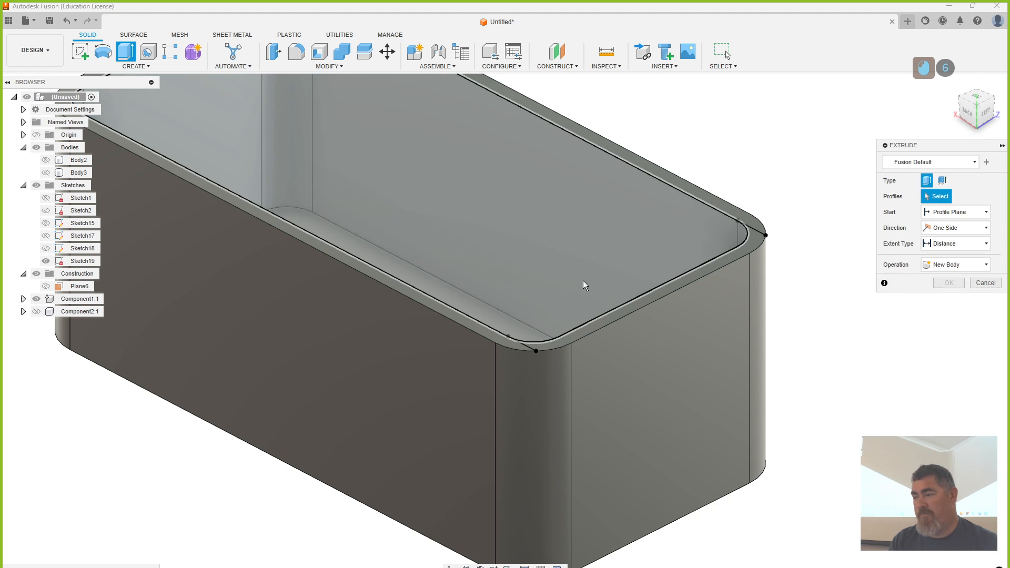
{"action": "left_click", "coordinate": [618, 309]}
{"action": "left_click", "coordinate": [618, 310]}
{"action": "left_click", "coordinate": [618, 308]}
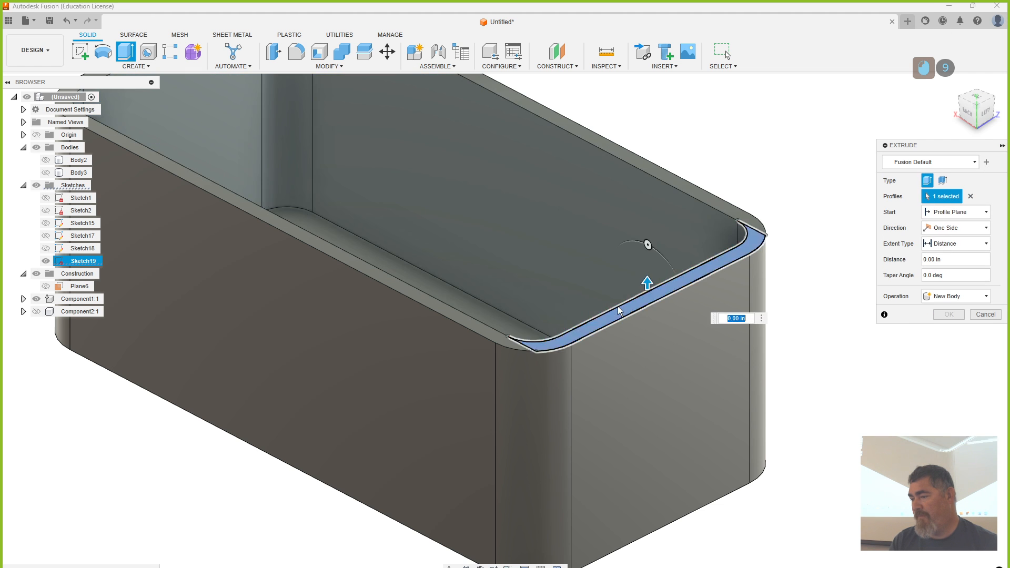
{"action": "left_click_drag", "start_coordinate": [646, 282], "coordinate": [646, 316]}
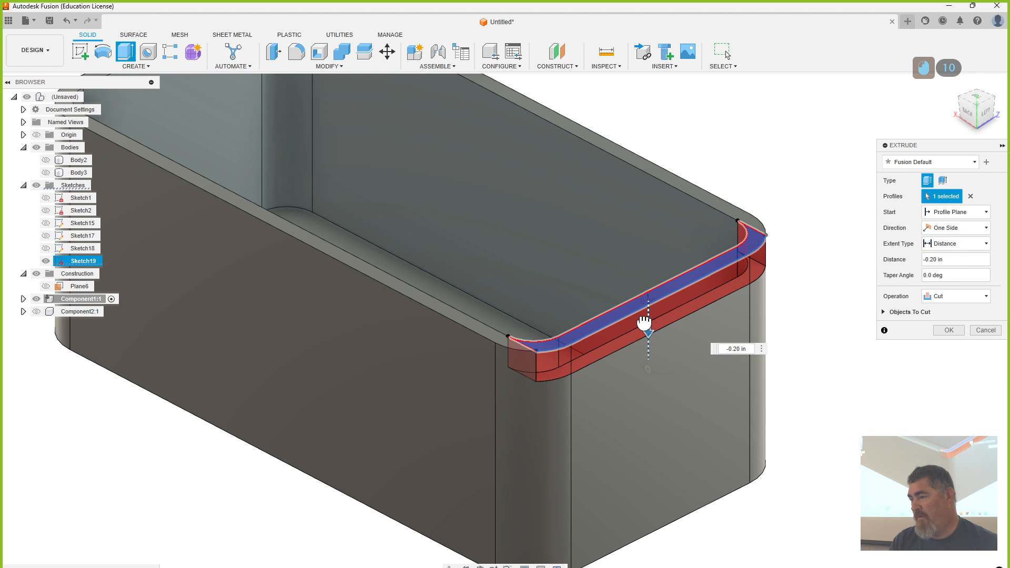
{"action": "left_click", "coordinate": [949, 329]}
{"action": "scroll", "coordinate": [740, 237], "scroll_direction": "down", "scroll_amount": 5}
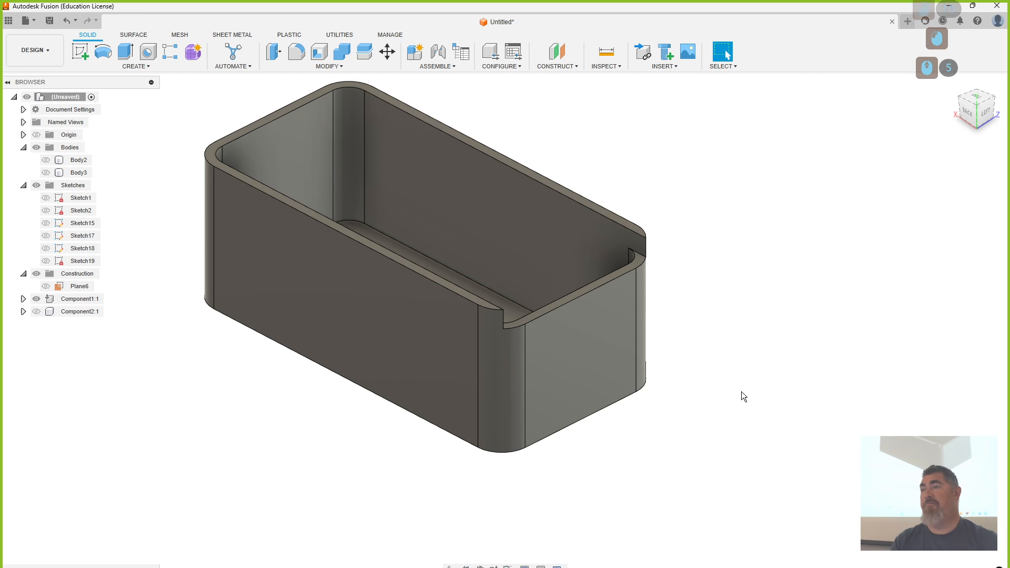
{"action": "scroll", "coordinate": [645, 282], "scroll_direction": "up", "scroll_amount": 3}
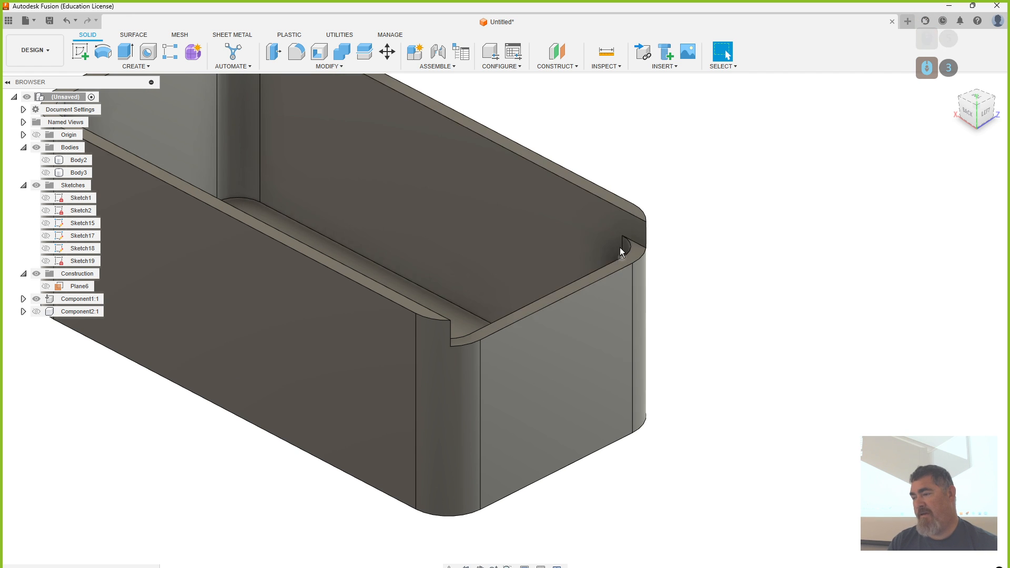
{"action": "scroll", "coordinate": [735, 284], "scroll_direction": "down", "scroll_amount": 2}
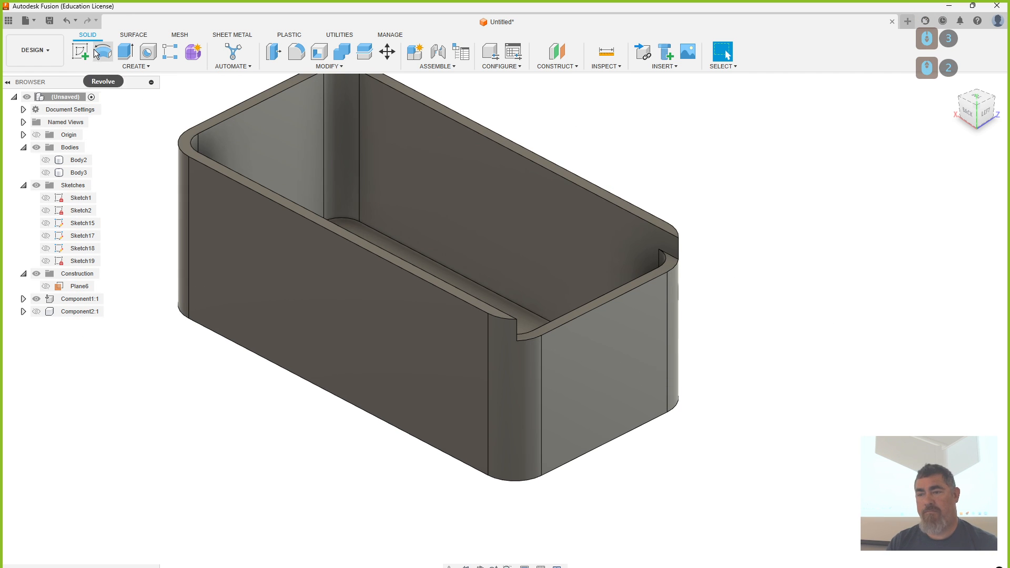
{"action": "middle_click_drag", "start_coordinate": [791, 264], "coordinate": [803, 306], "text": "shift"}
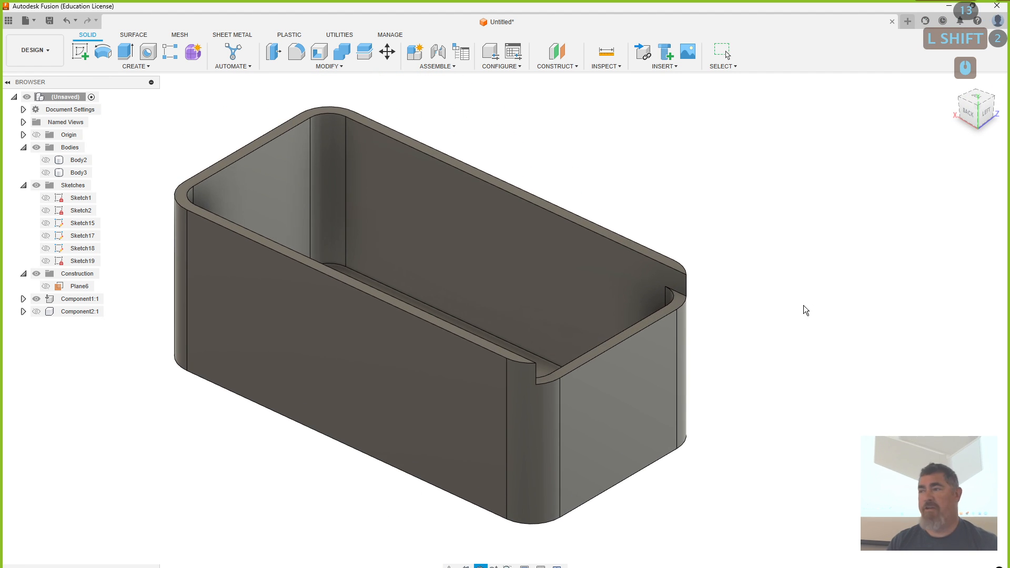
{"action": "left_click", "coordinate": [557, 66]}
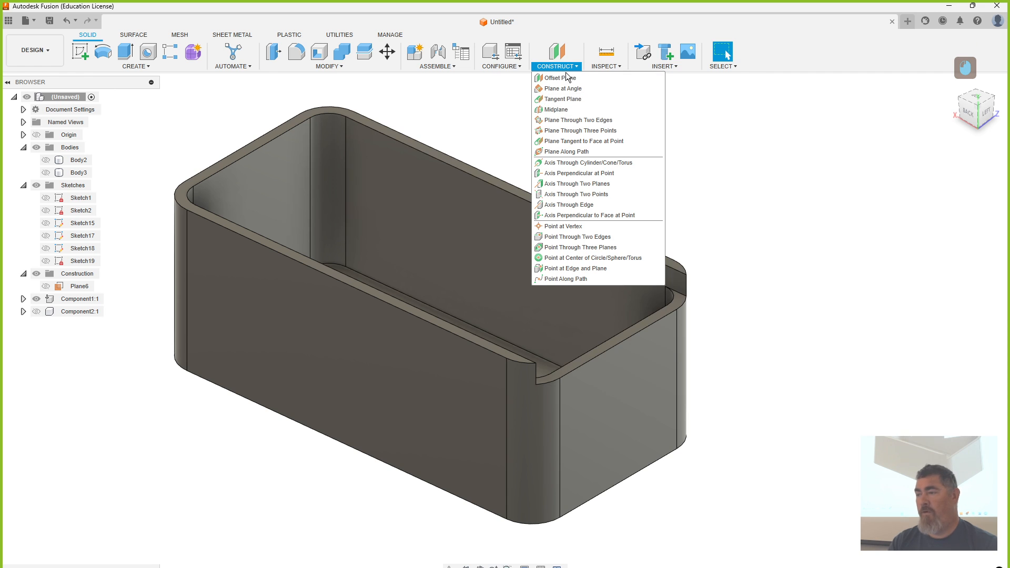
{"action": "mouse_move", "coordinate": [85, 52]}
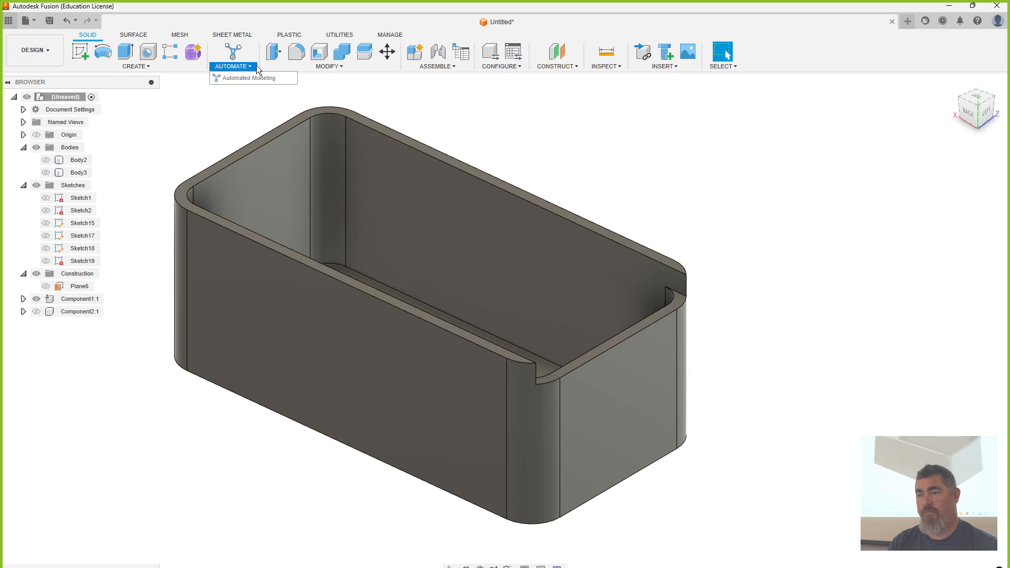
{"action": "left_click", "coordinate": [99, 88]}
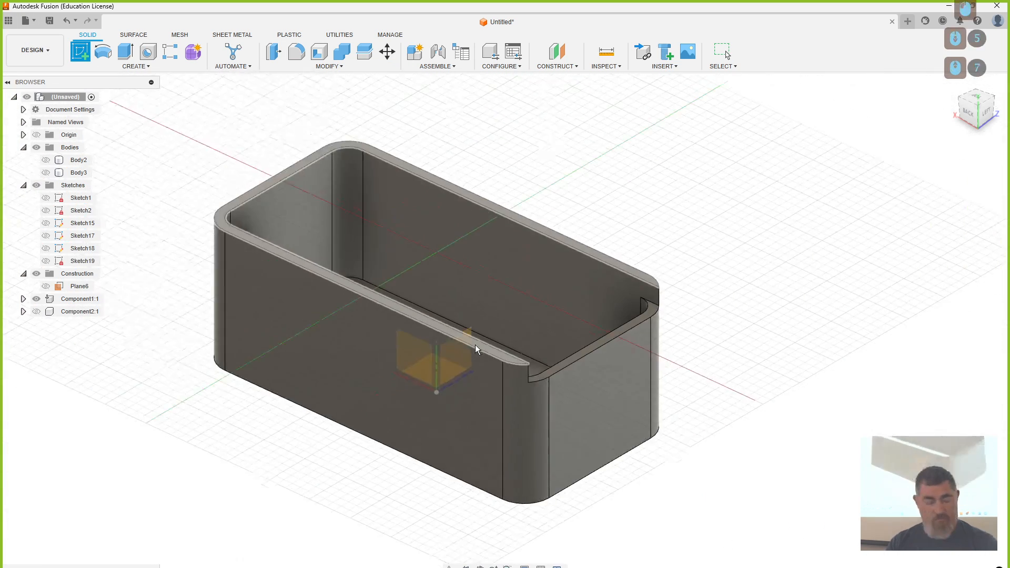
{"action": "middle_click_drag", "start_coordinate": [475, 345], "coordinate": [474, 336], "text": "shift"}
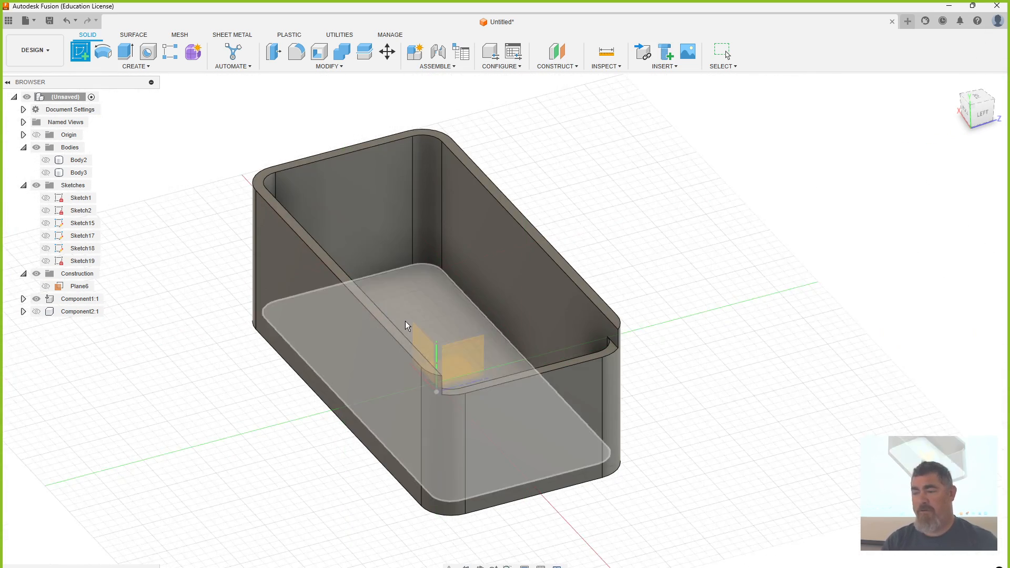
{"action": "key", "text": "Escape"}
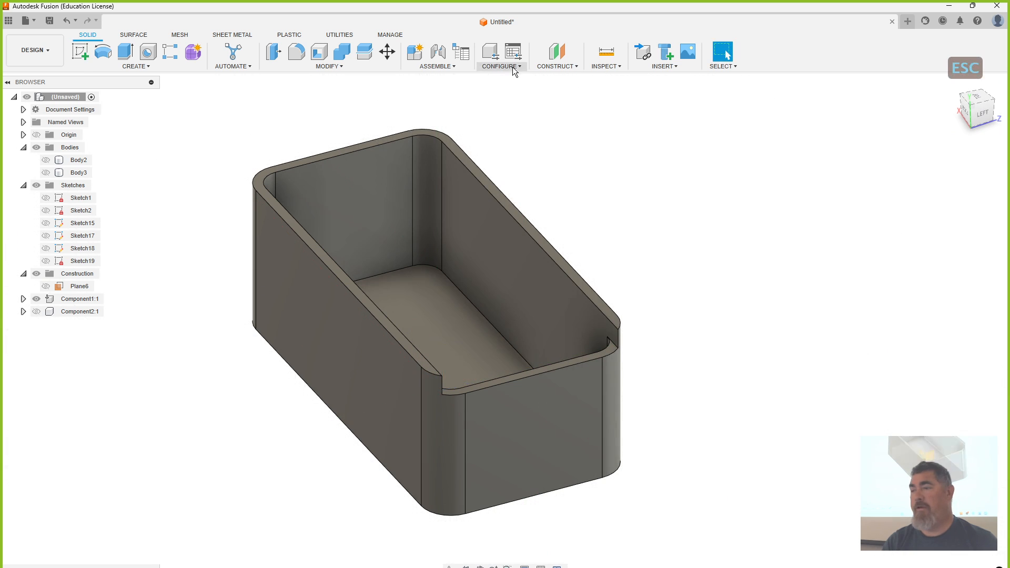
{"action": "key", "text": "Escape"}
Construct a Plane Along Path on the box's upper inner rim edge, at proportional distance 1.00 at the right-hand cutout end
{"action": "left_click", "coordinate": [556, 66]}
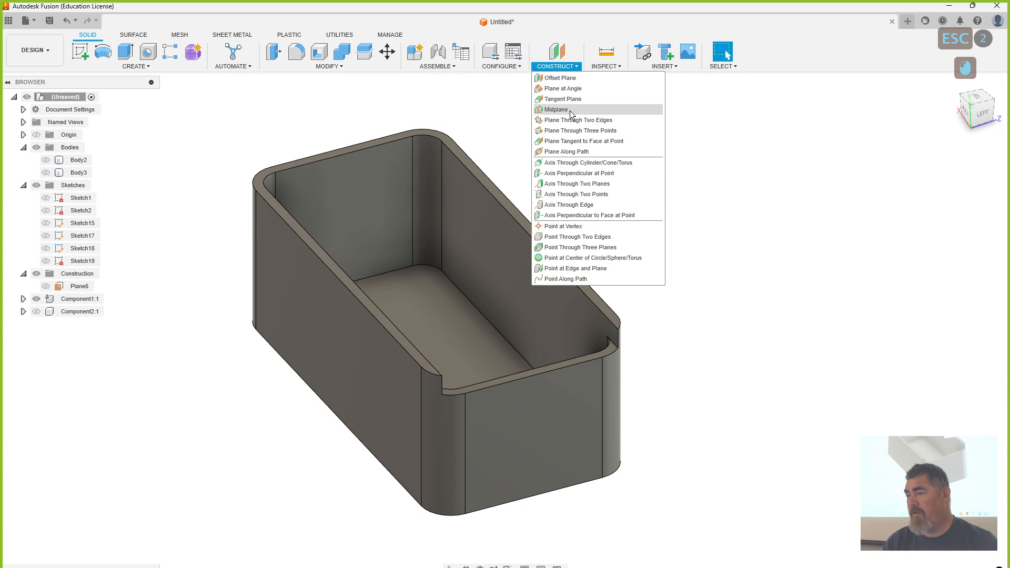
{"action": "left_click", "coordinate": [566, 151]}
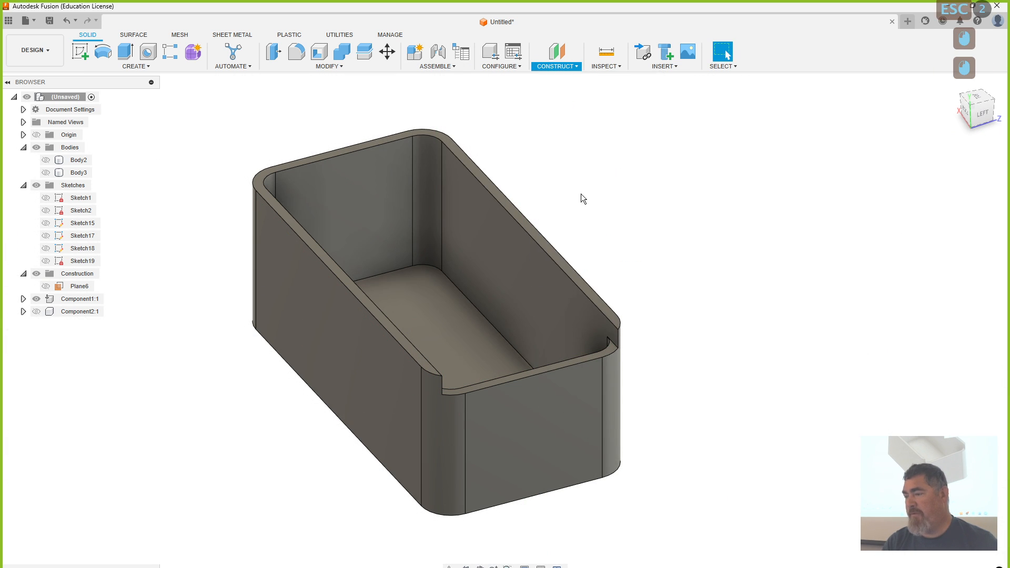
{"action": "left_click", "coordinate": [616, 329]}
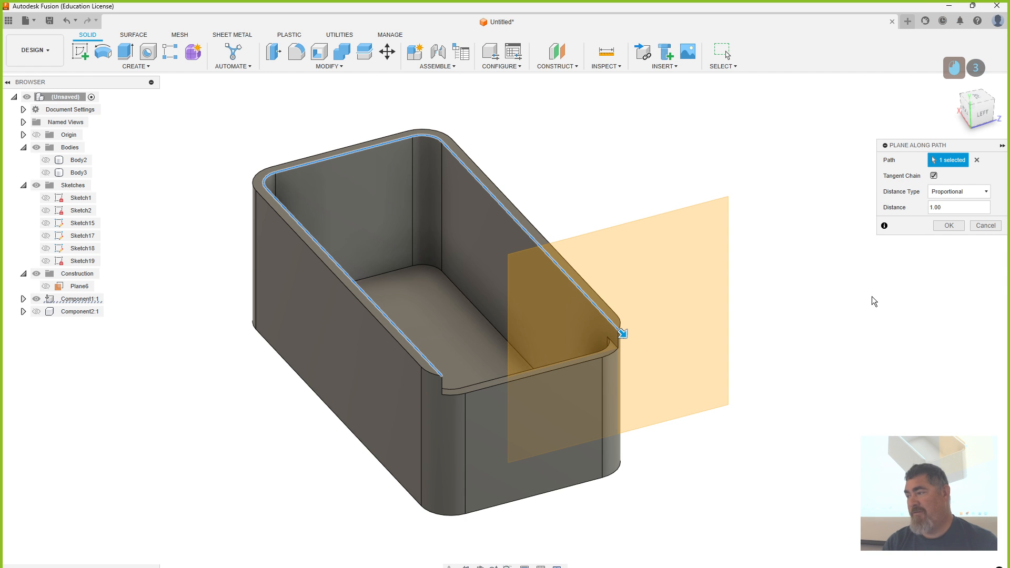
{"action": "left_click", "coordinate": [947, 226]}
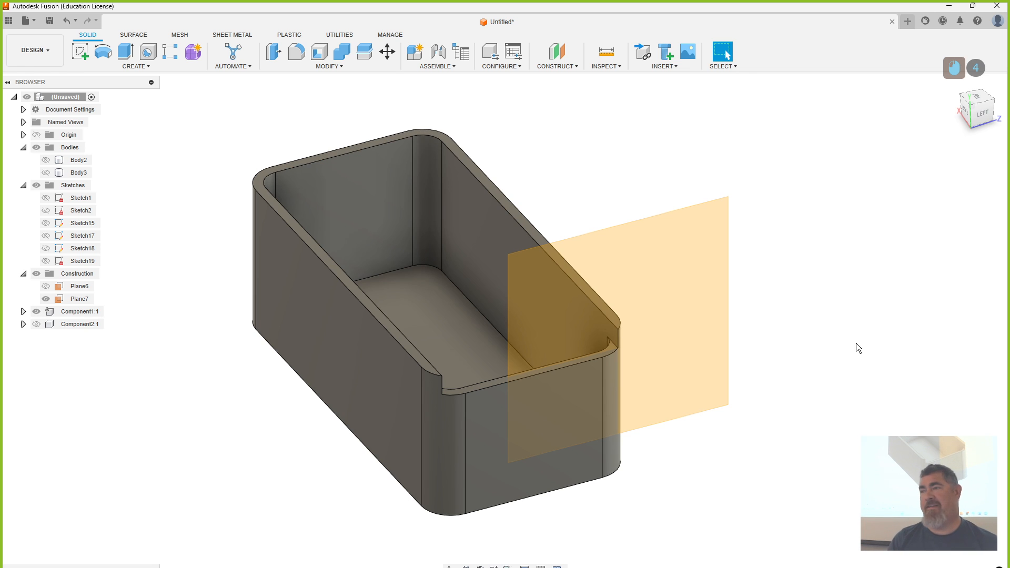
Start a sketch on the new plane and project the long wall's inner top edge into it as a reference point
{"action": "scroll", "coordinate": [710, 347], "scroll_direction": "up", "scroll_amount": 2}
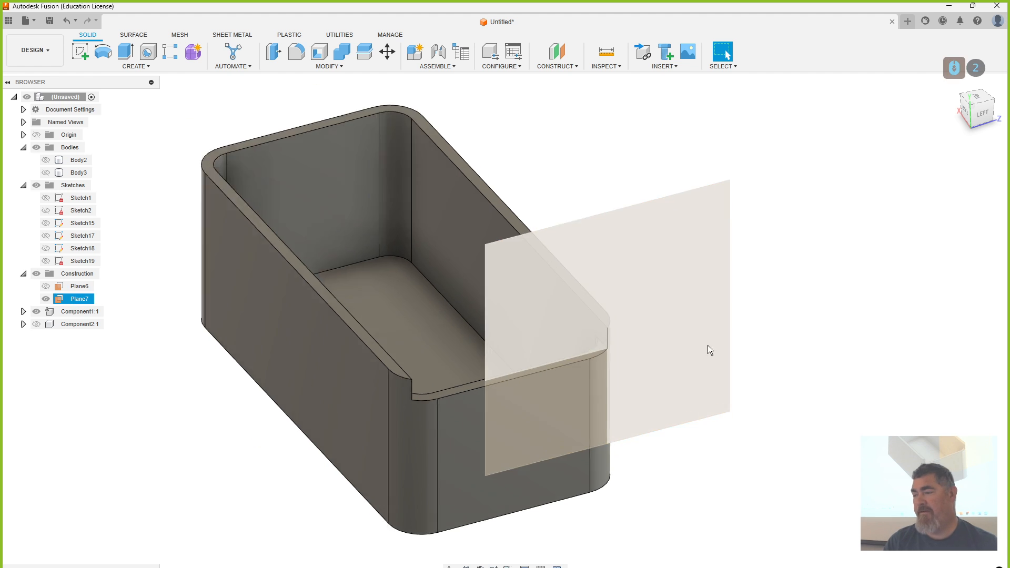
{"action": "left_click", "coordinate": [80, 51]}
{"action": "left_click", "coordinate": [580, 221]}
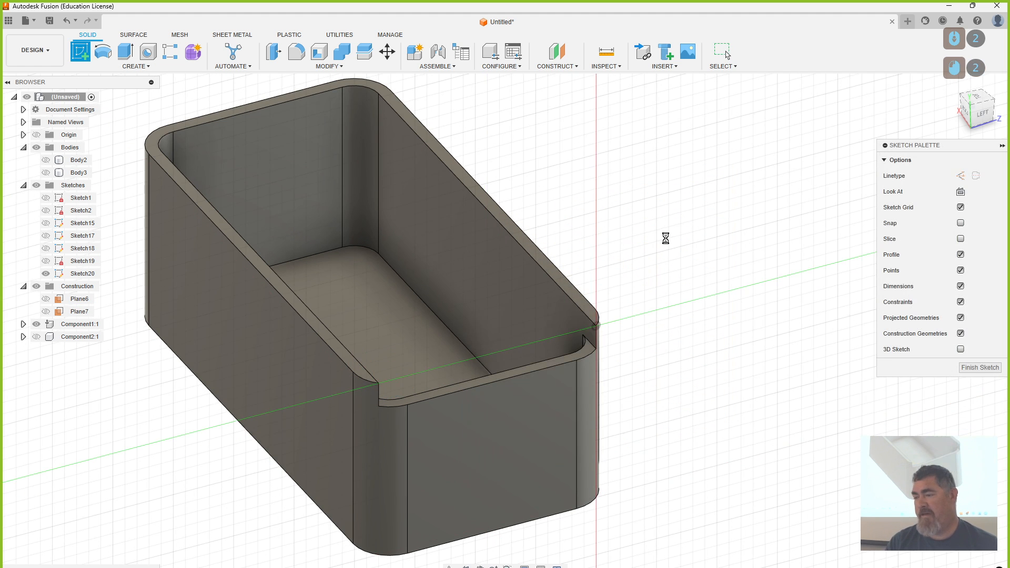
{"action": "key", "text": "p"}
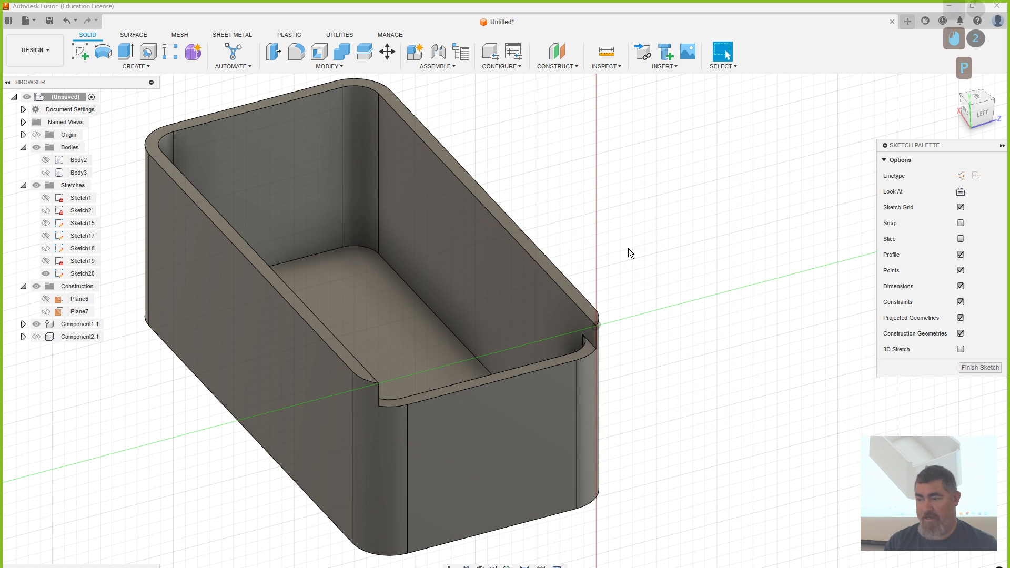
{"action": "left_click", "coordinate": [565, 293]}
{"action": "left_click", "coordinate": [817, 210]}
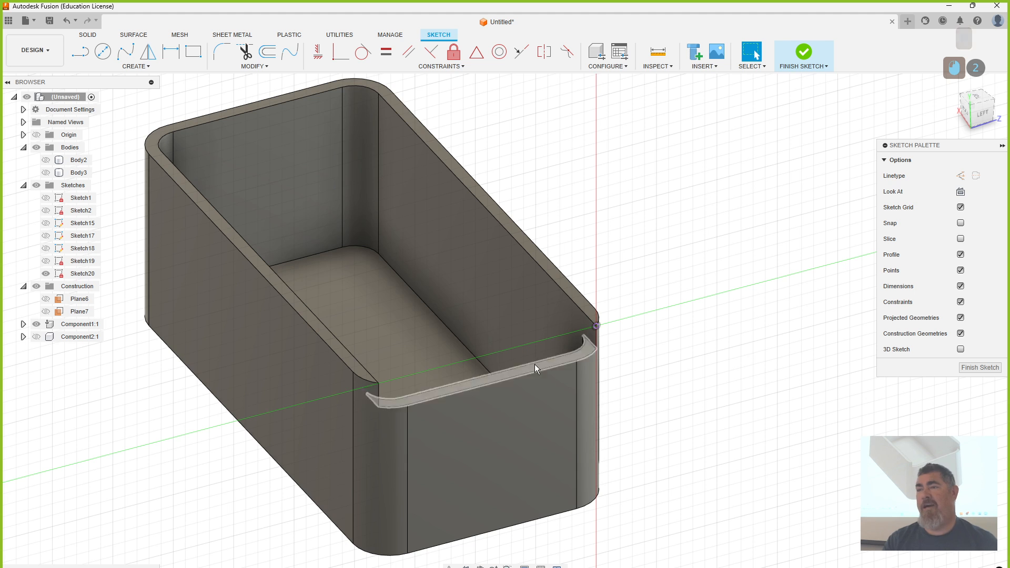
{"action": "scroll", "coordinate": [633, 330], "scroll_direction": "up", "scroll_amount": 5}
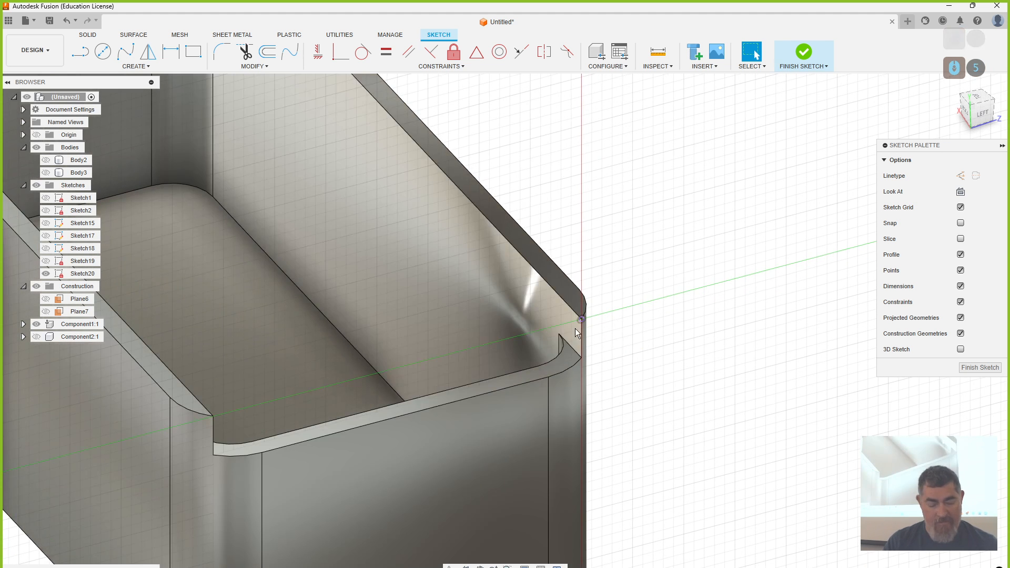
{"action": "key", "text": "r"}
{"action": "left_click", "coordinate": [582, 320]}
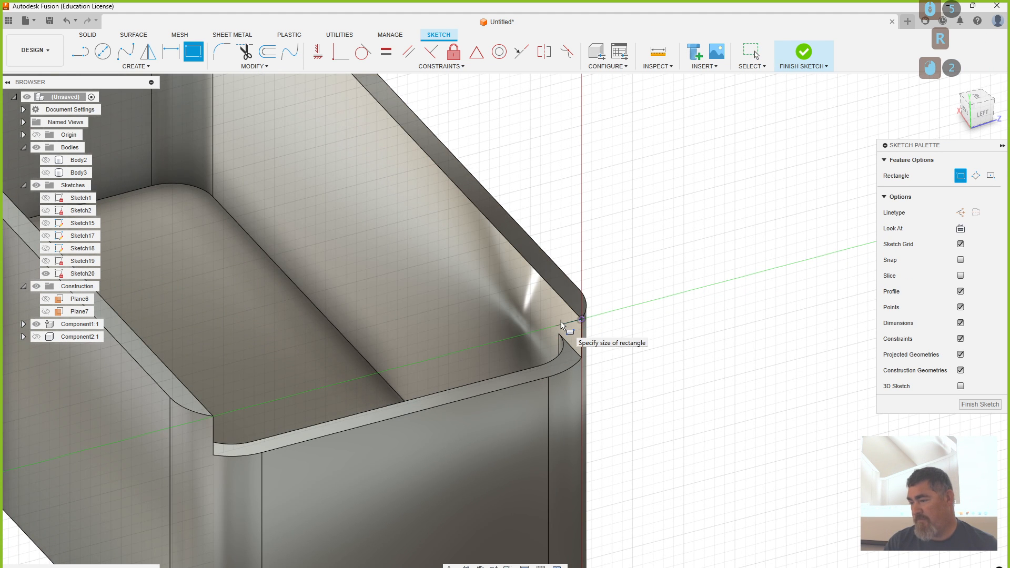
{"action": "key", "text": "Escape"}
{"action": "key", "text": "Escape"}
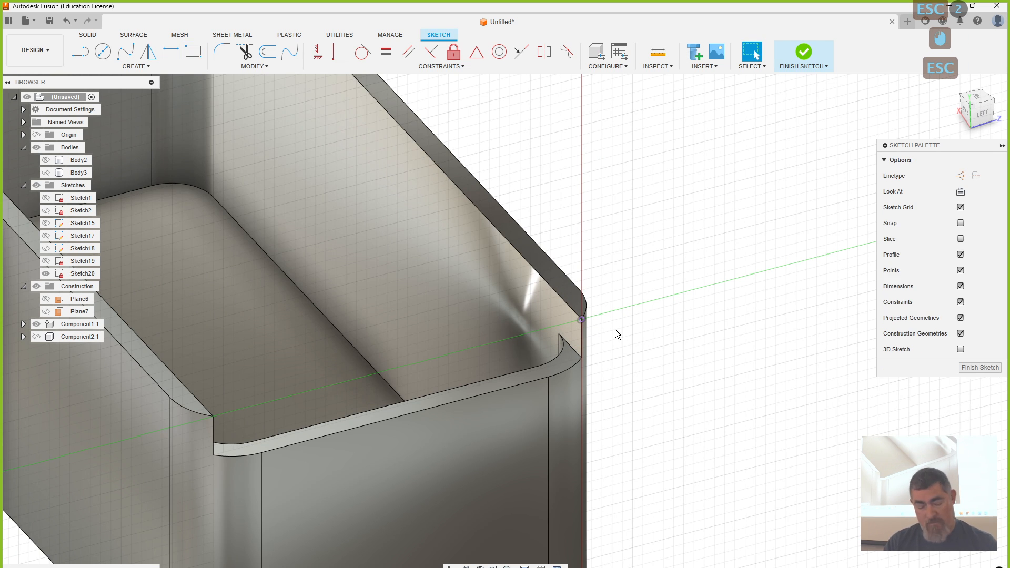
Draw a profile from the projected point: a line inward, a short line down, and a sloping line about 0.19 in back to the wall
{"action": "key", "text": "l"}
{"action": "left_click", "coordinate": [584, 321]}
{"action": "left_click", "coordinate": [546, 328]}
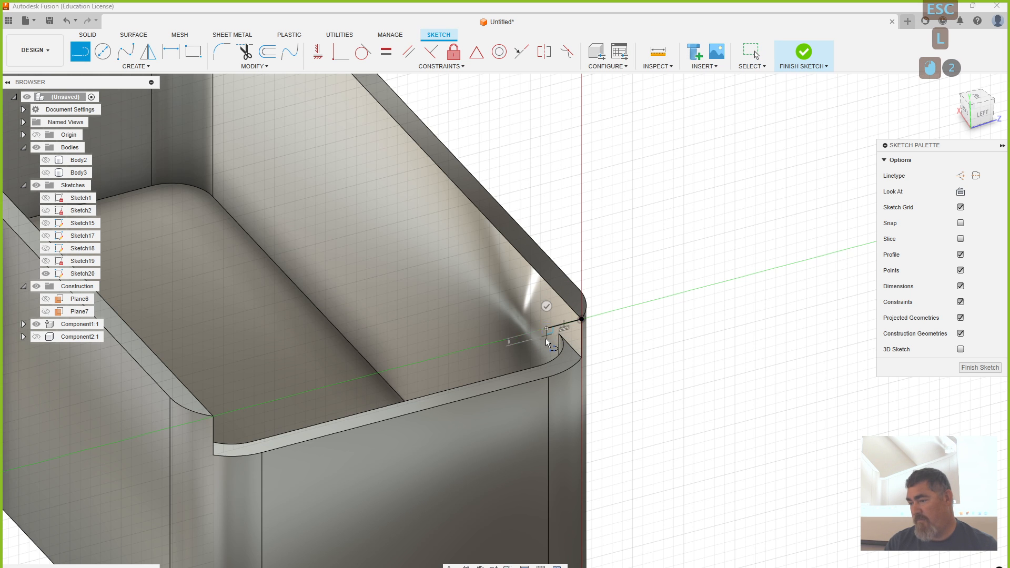
{"action": "left_click", "coordinate": [547, 340]}
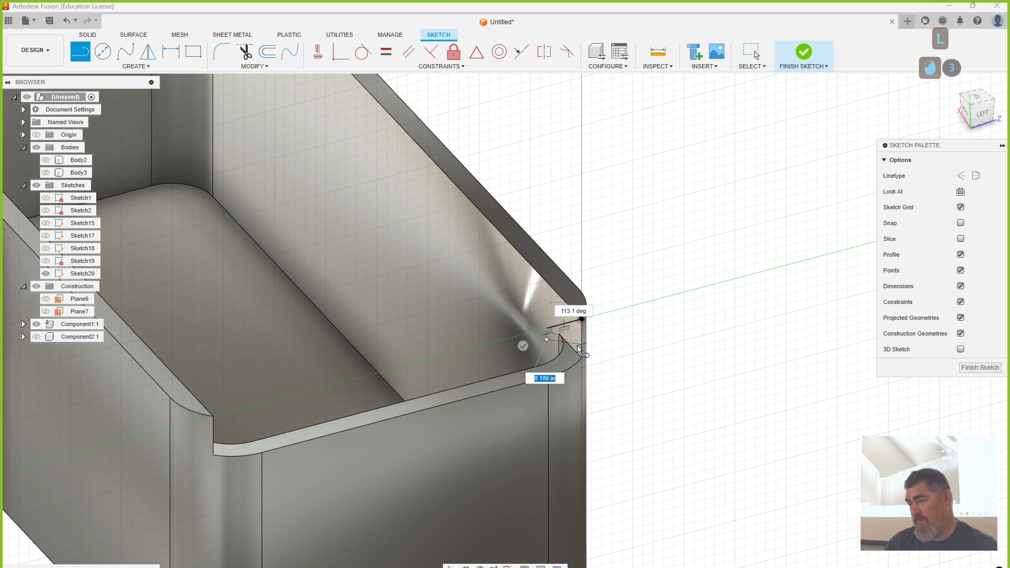
{"action": "double_click", "coordinate": [581, 348]}
{"action": "key", "text": "Escape"}
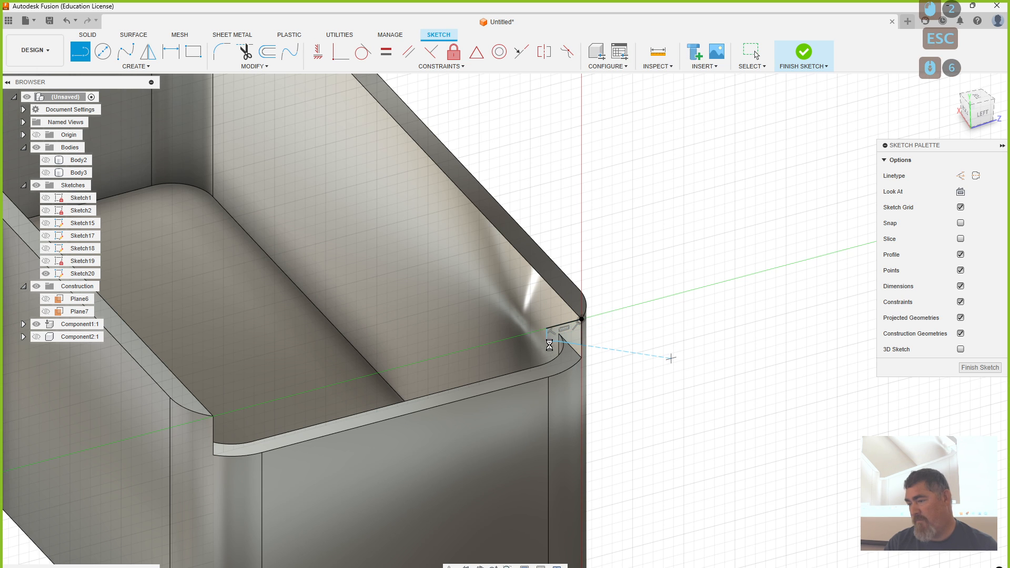
Move the profile's inner vertical line closer to the wall and set the angle between its top and sloping lines to 30°
{"action": "scroll", "coordinate": [558, 337], "scroll_direction": "up", "scroll_amount": 3}
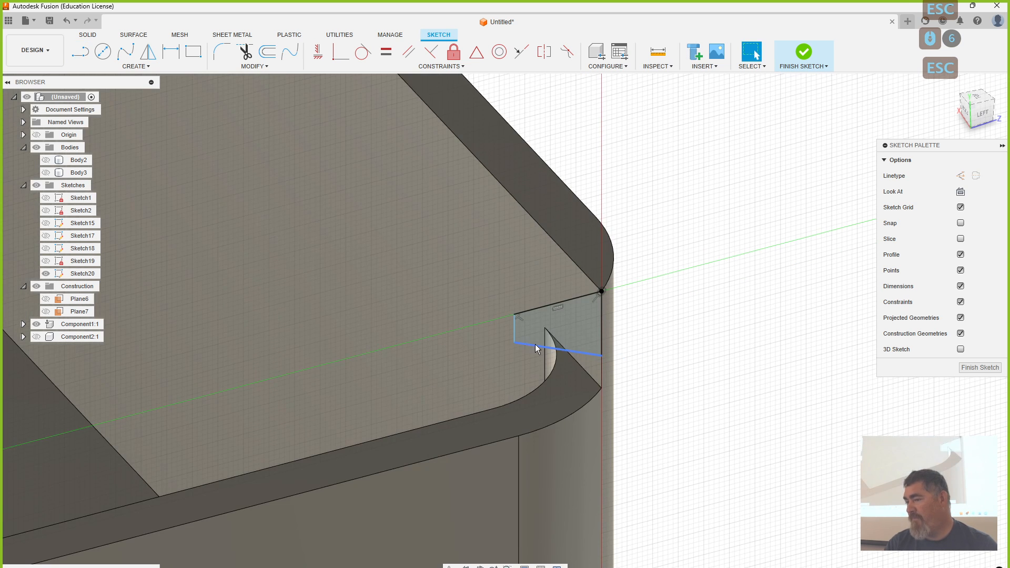
{"action": "left_click", "coordinate": [535, 326]}
{"action": "left_click_drag", "start_coordinate": [538, 323], "coordinate": [548, 335]}
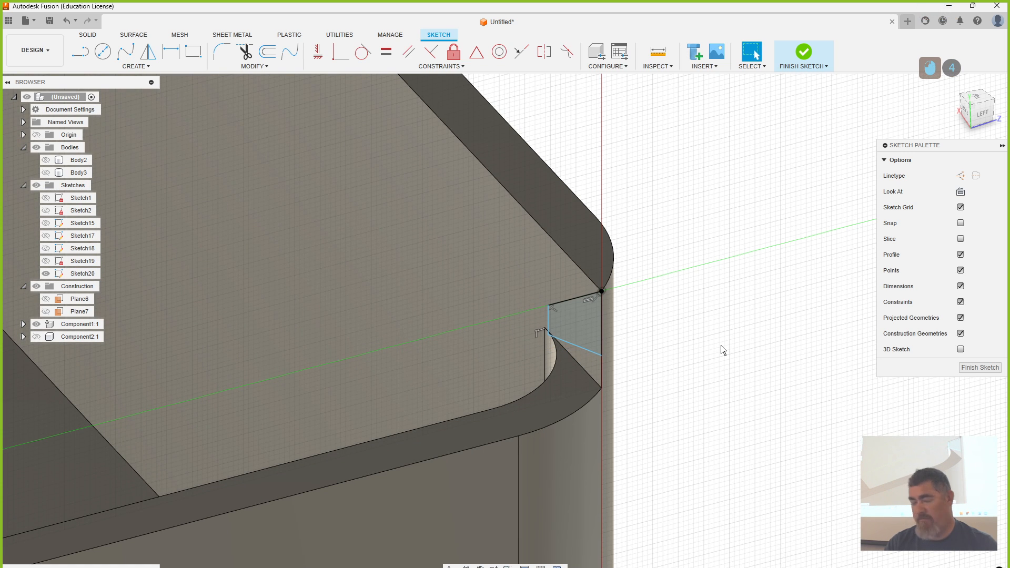
{"action": "key", "text": "d"}
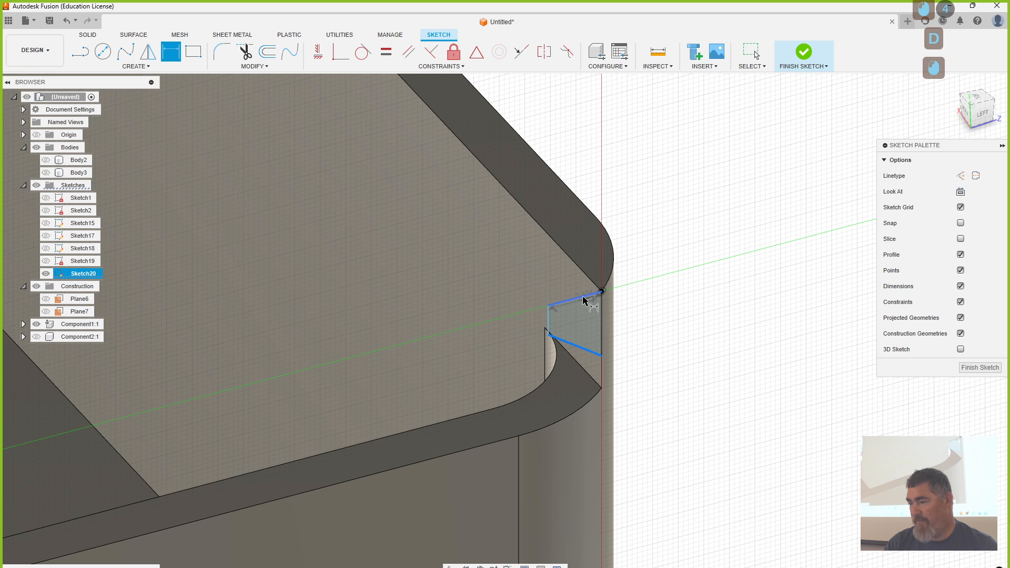
{"action": "left_click", "coordinate": [666, 306]}
{"action": "type", "text": "30"}
{"action": "key", "text": "Return"}
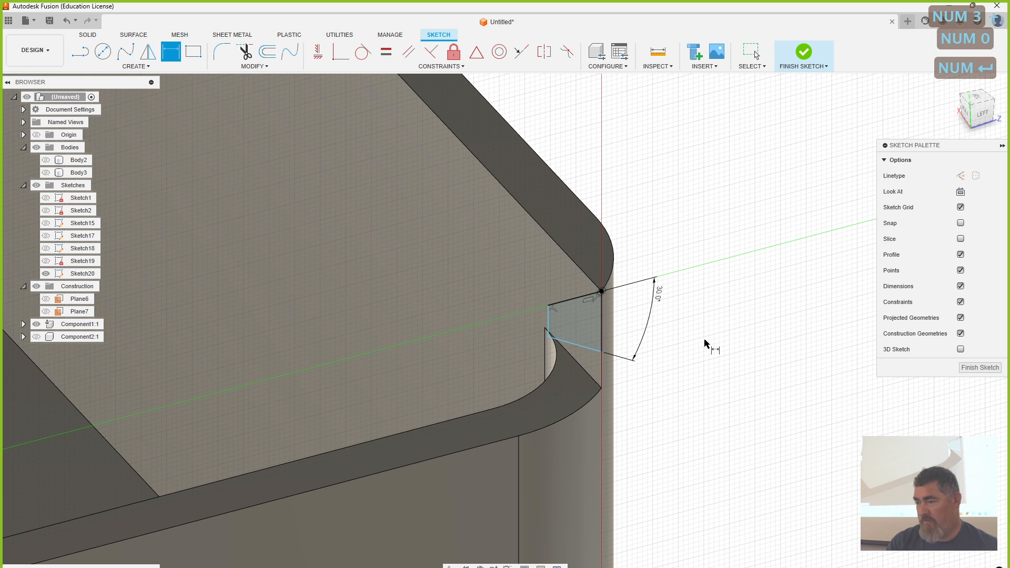
Dimension the profile's inner vertical line to 0.05 in and its top line to 0.1 in, and finish the sketch
{"action": "left_click", "coordinate": [549, 332]}
{"action": "left_click", "coordinate": [777, 312]}
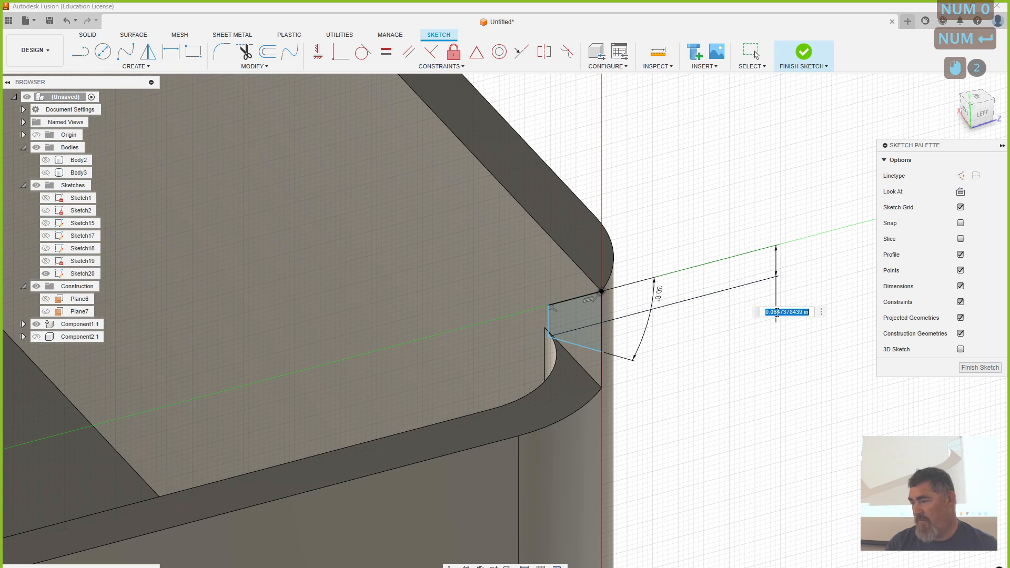
{"action": "type", "text": ".05"}
{"action": "key", "text": "Return"}
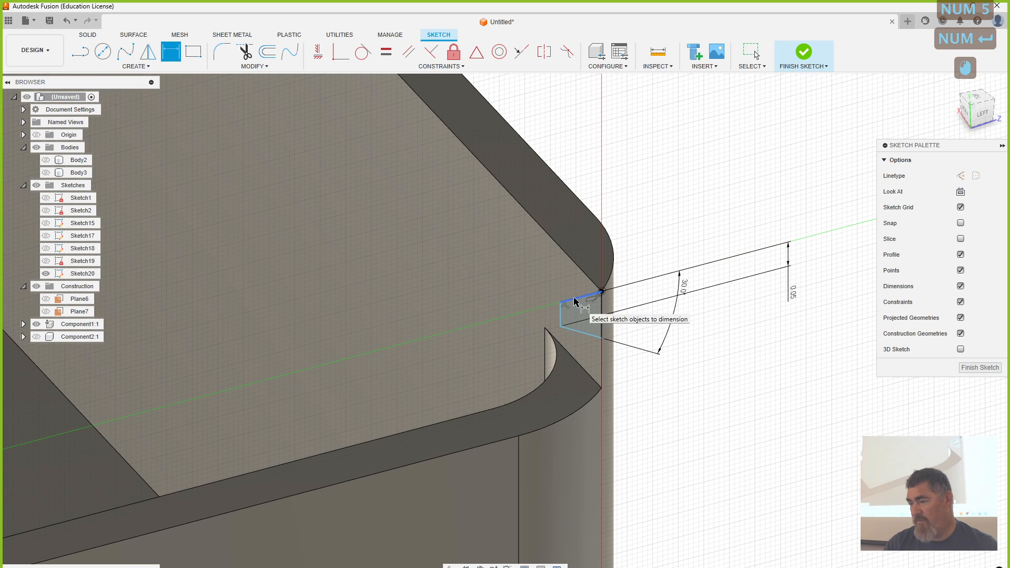
{"action": "left_click", "coordinate": [575, 301]}
{"action": "left_click", "coordinate": [731, 194]}
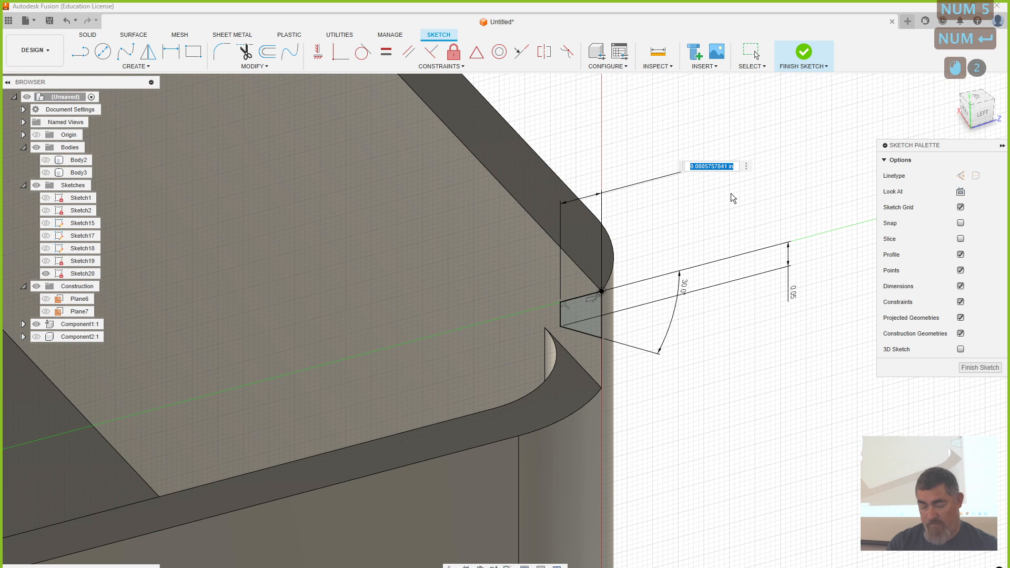
{"action": "type", "text": ".1"}
{"action": "key", "text": "Return"}
{"action": "left_click", "coordinate": [802, 51]}
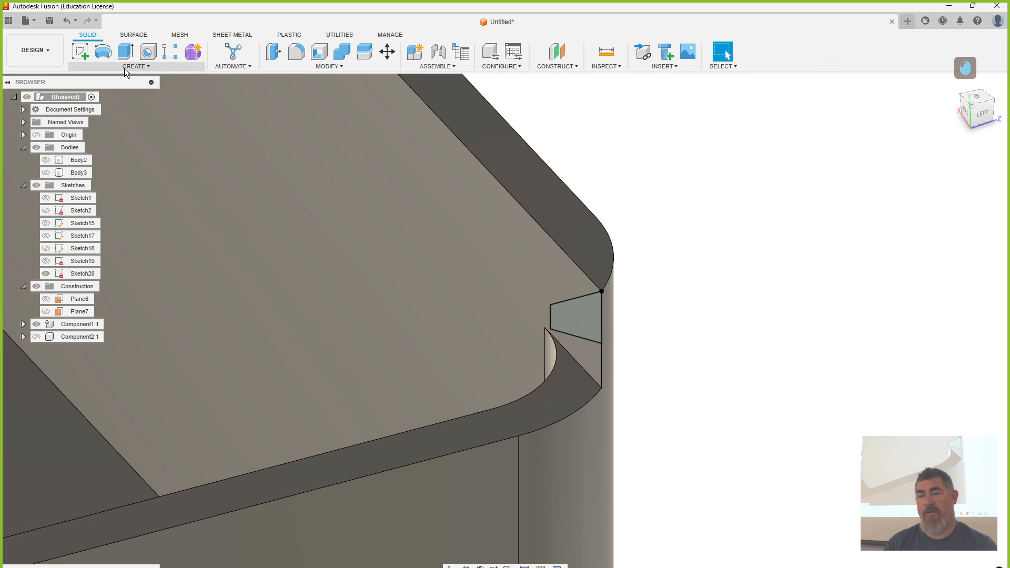
Sweep the small trapezoidal profile along the box's upper inner rim edge to form an inward lip
{"action": "left_click", "coordinate": [135, 66]}
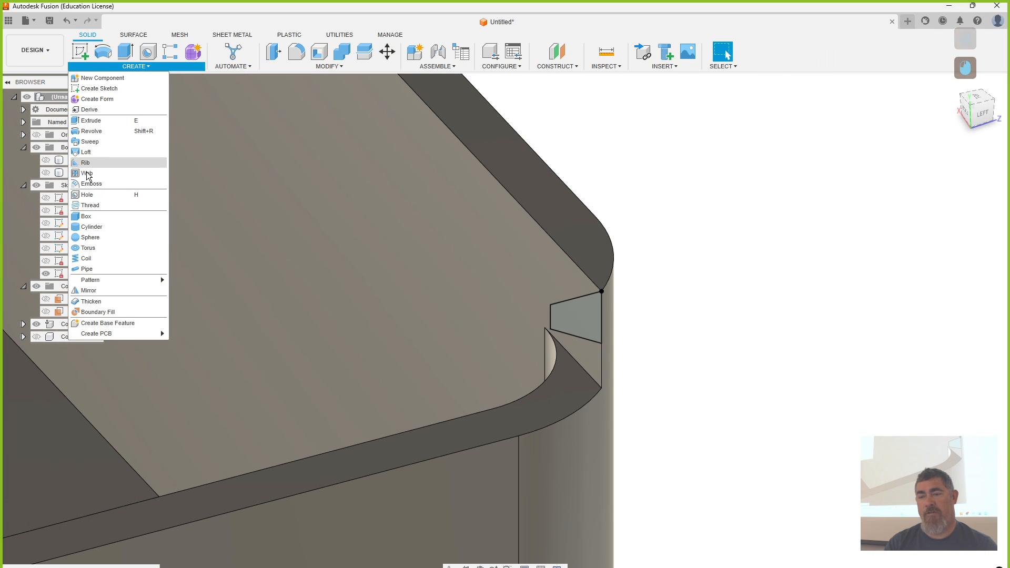
{"action": "left_click", "coordinate": [89, 141]}
{"action": "left_click", "coordinate": [707, 303]}
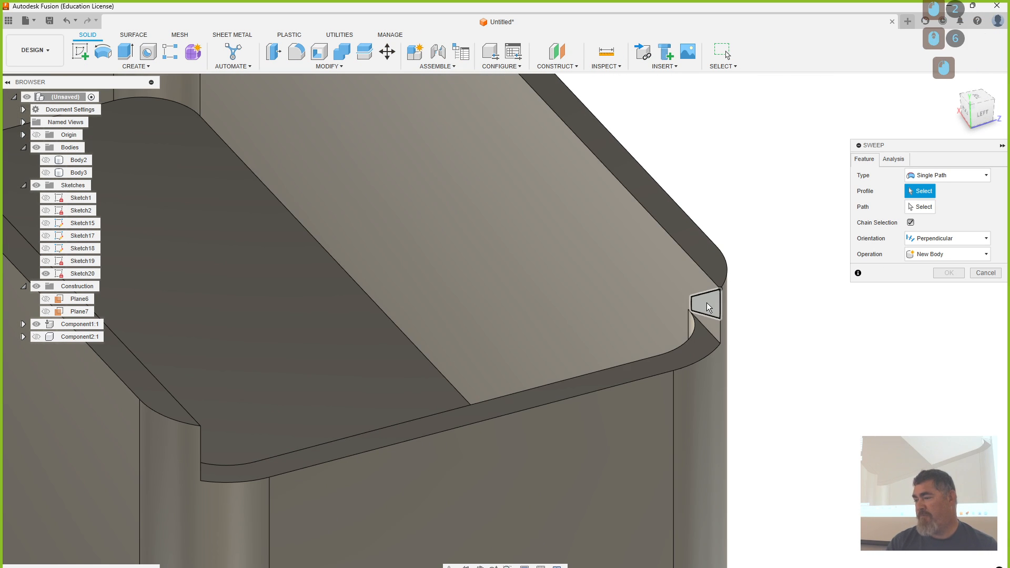
{"action": "left_click", "coordinate": [921, 207]}
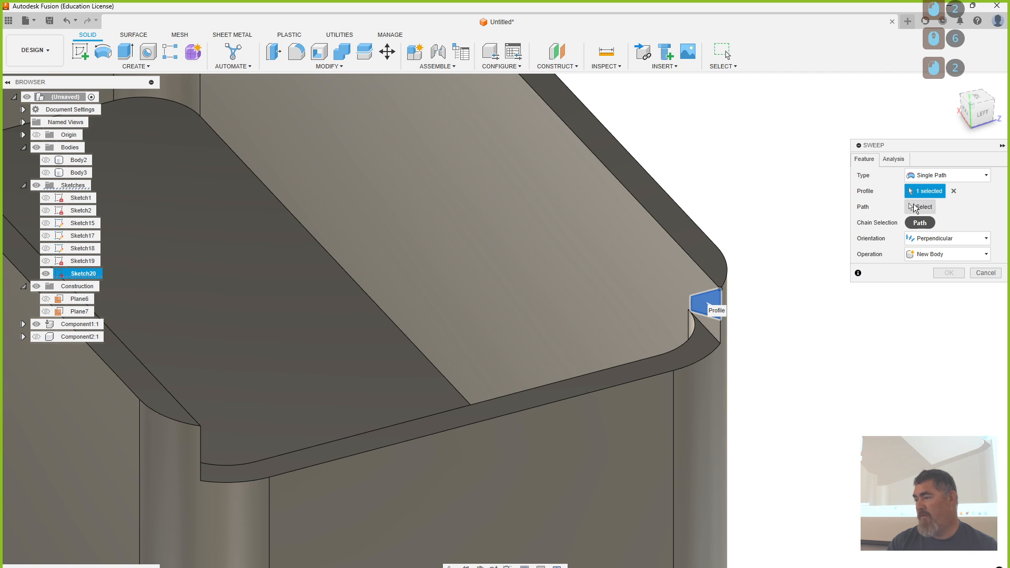
{"action": "left_click", "coordinate": [699, 266]}
{"action": "left_click", "coordinate": [949, 320]}
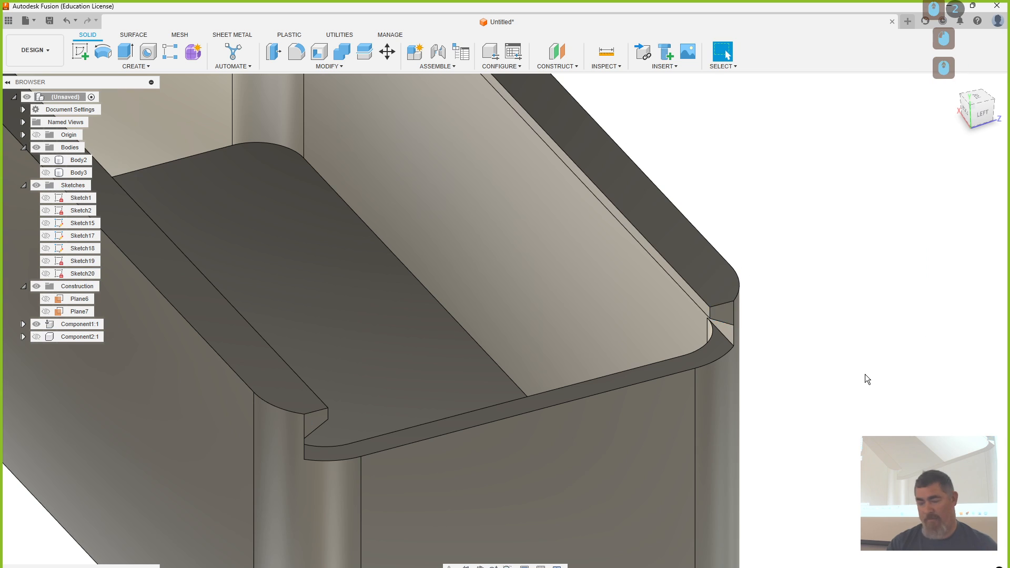
Start a sketch on the vertical origin plane running lengthwise through the middle of the box
{"action": "middle_click_drag", "start_coordinate": [864, 376], "coordinate": [834, 372], "text": "shift"}
{"action": "scroll", "coordinate": [116, 408], "scroll_direction": "down", "scroll_amount": 4}
{"action": "middle_click_drag", "start_coordinate": [109, 431], "coordinate": [184, 361], "text": "shift"}
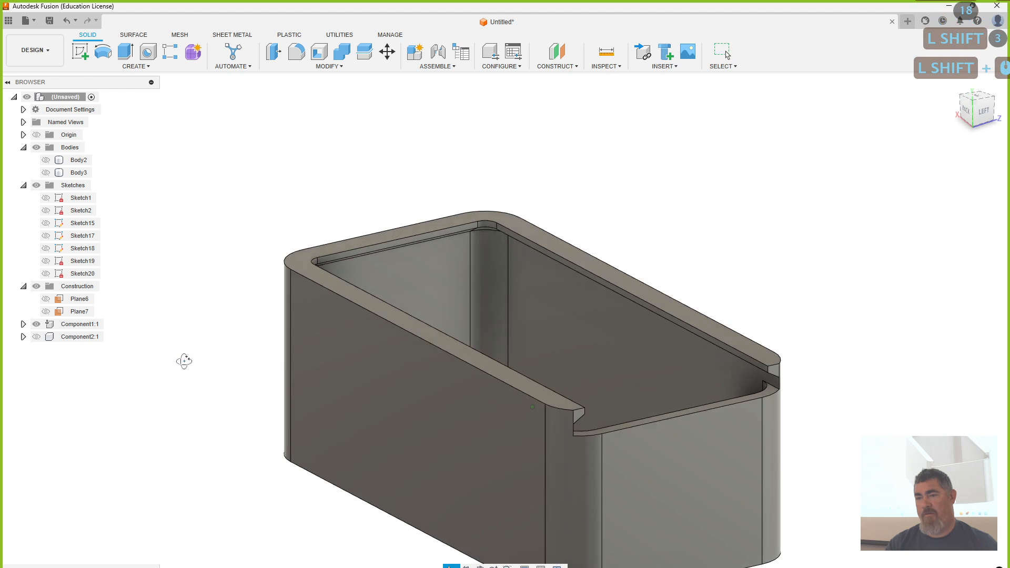
{"action": "left_click", "coordinate": [82, 53]}
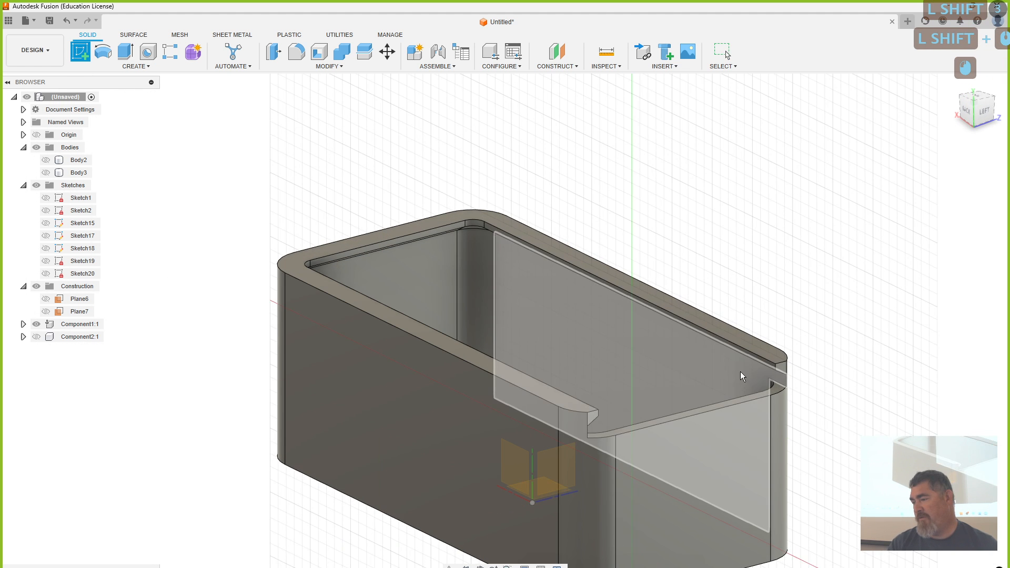
{"action": "scroll", "coordinate": [513, 465], "scroll_direction": "down", "scroll_amount": 4}
{"action": "scroll", "coordinate": [513, 459], "scroll_direction": "down", "scroll_amount": 9}
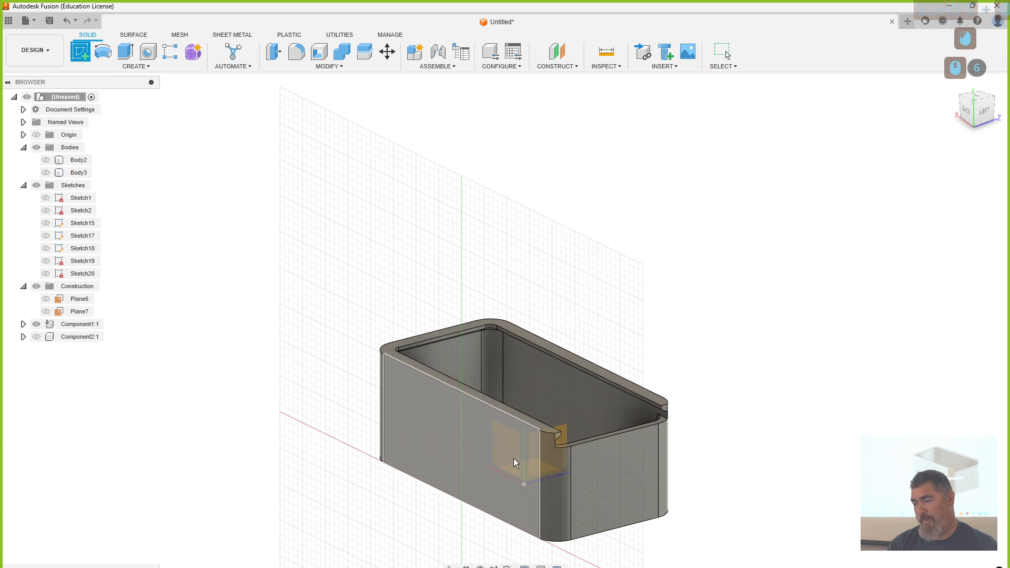
{"action": "left_click", "coordinate": [504, 425]}
{"action": "scroll", "coordinate": [508, 419], "scroll_direction": "up", "scroll_amount": 9}
{"action": "middle_click_drag", "start_coordinate": [508, 420], "coordinate": [530, 437], "text": "shift"}
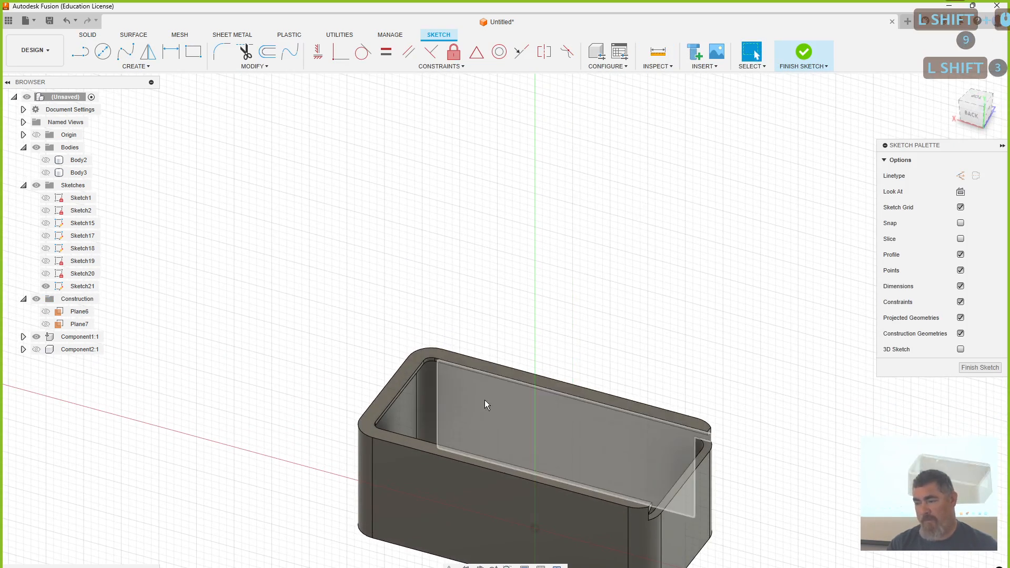
Project the inner edge of the lowered short-end rim into the sketch as a point
{"action": "key", "text": "p"}
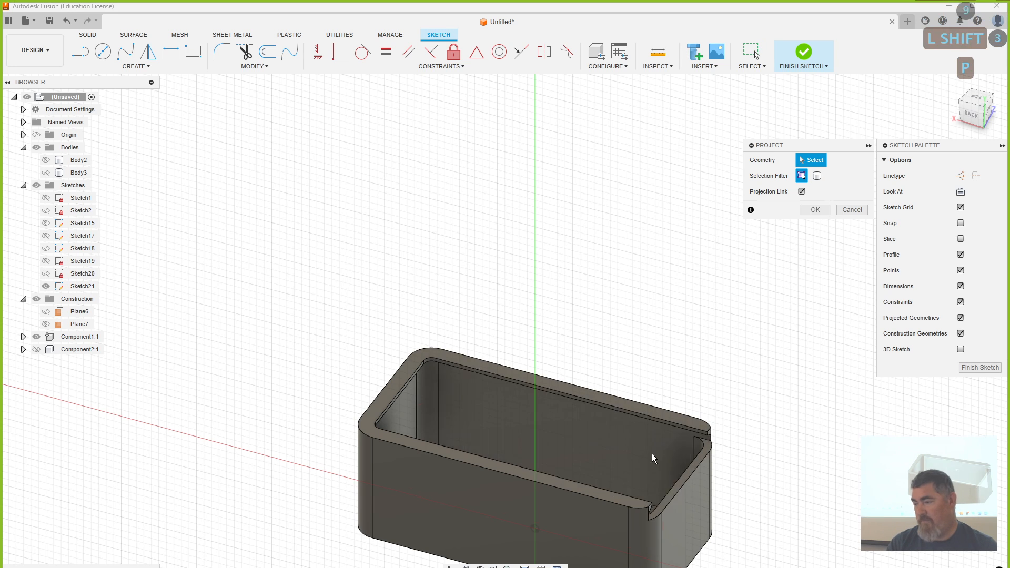
{"action": "left_click", "coordinate": [699, 453]}
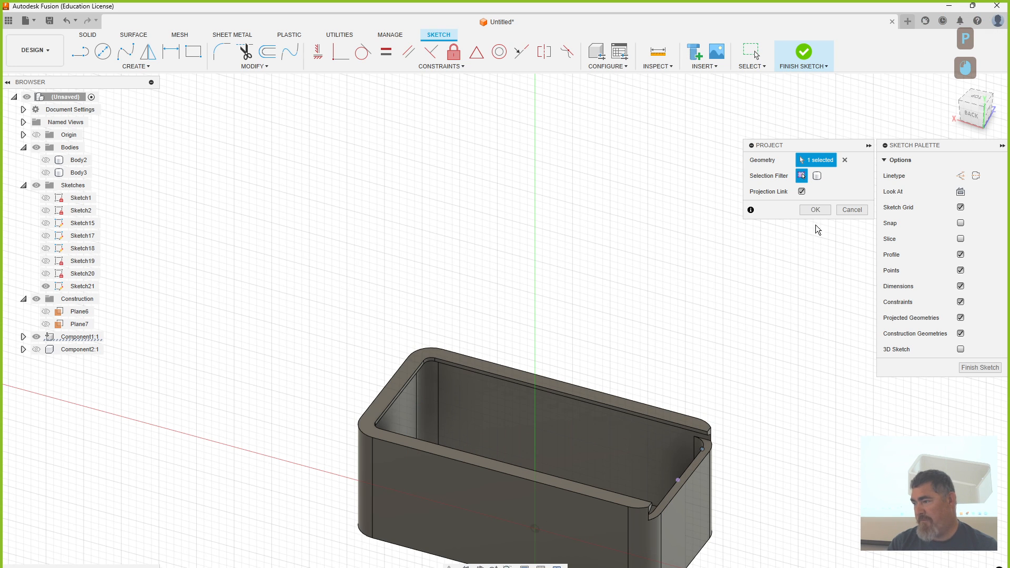
{"action": "left_click", "coordinate": [815, 210]}
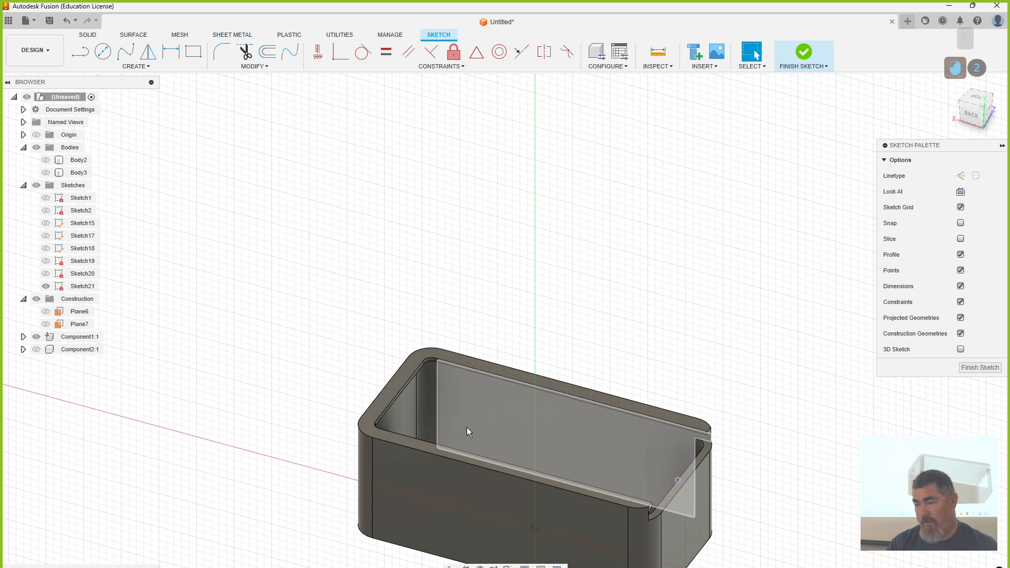
Project the vertical inner corner edge at the full-height short end of the box into the sketch
{"action": "left_click", "coordinate": [143, 68]}
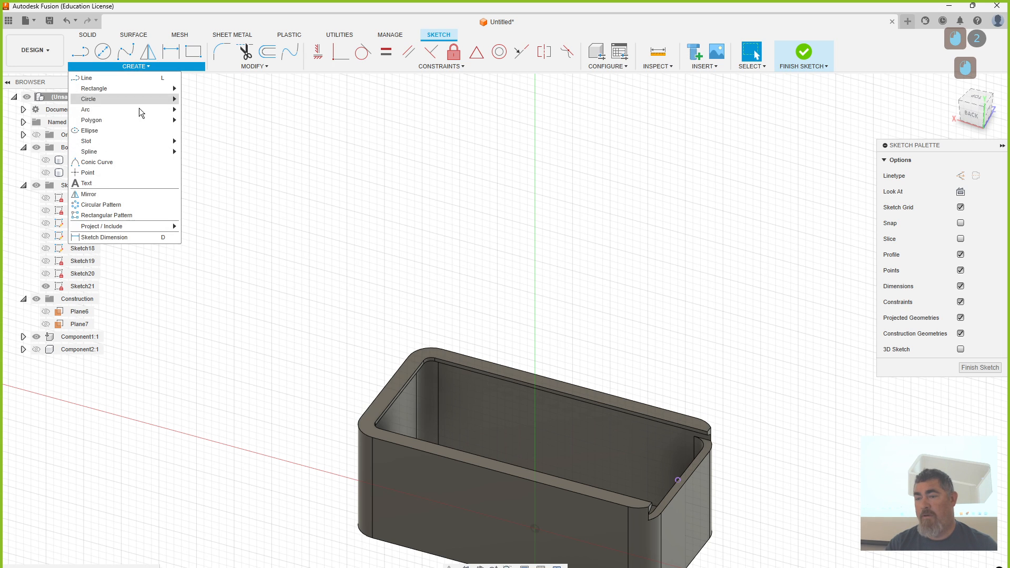
{"action": "left_click", "coordinate": [257, 262]}
{"action": "key", "text": "p"}
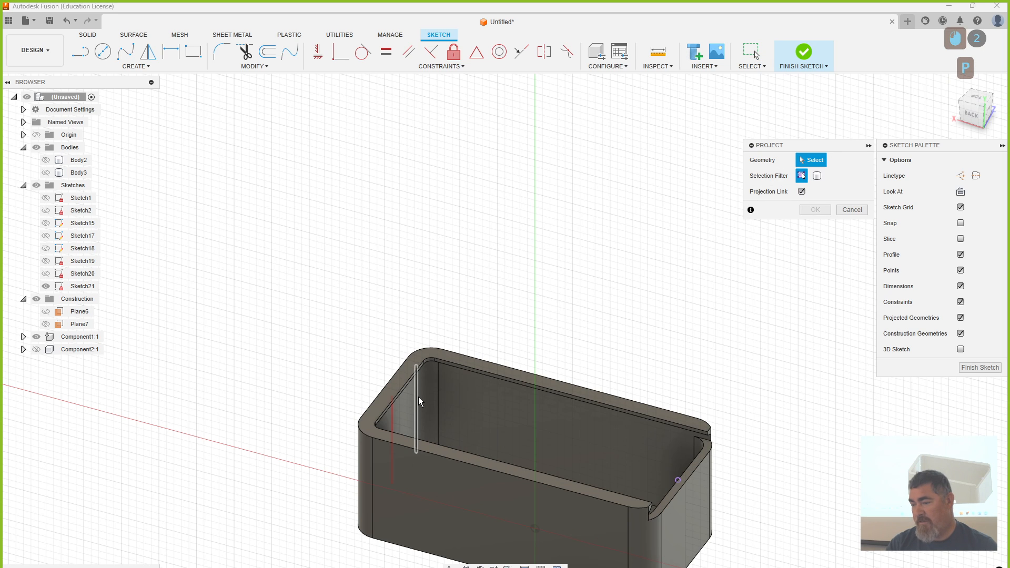
{"action": "left_click", "coordinate": [416, 397]}
{"action": "left_click", "coordinate": [816, 212]}
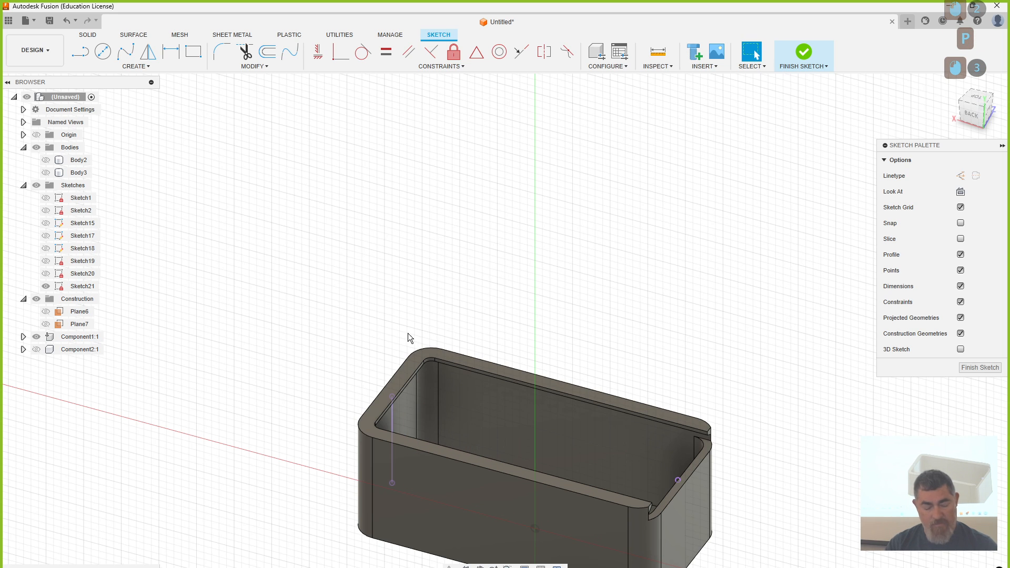
Draw a horizontal line about 0.14 in long inward from the projected edge, followed by a short vertical line downward
{"action": "key", "text": "r"}
{"action": "key", "text": "l"}
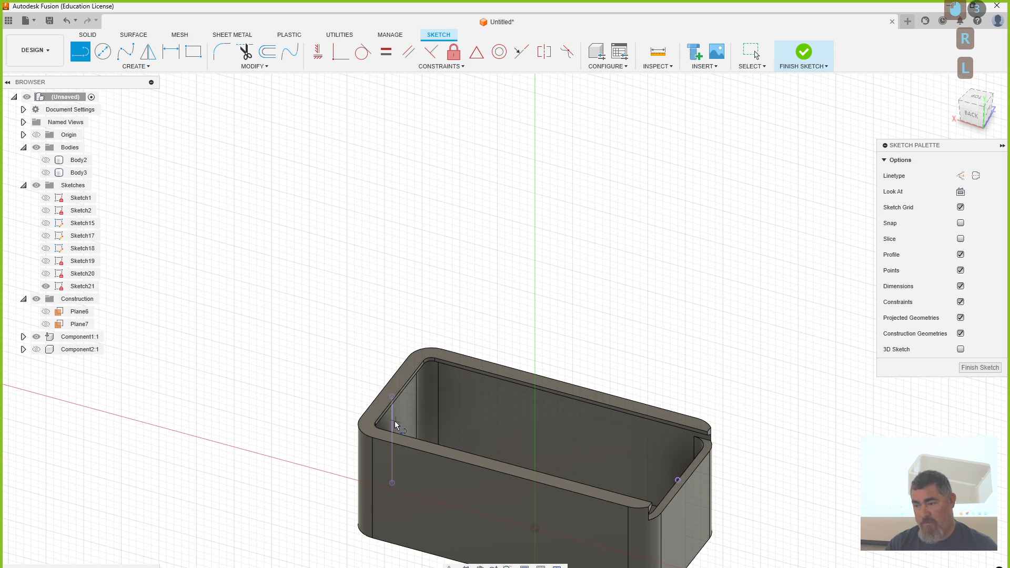
{"action": "left_click", "coordinate": [394, 421]}
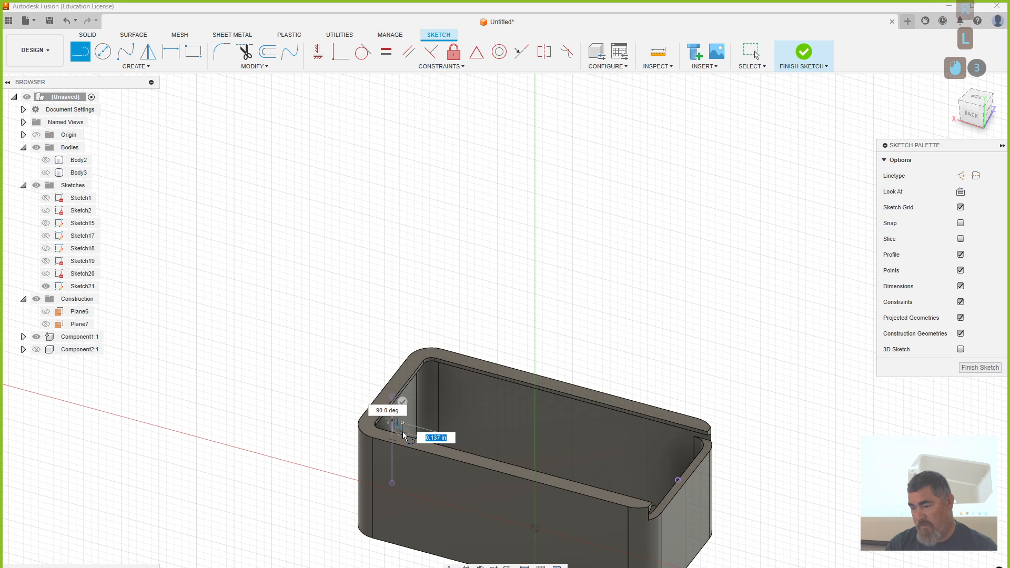
{"action": "left_click", "coordinate": [403, 432]}
{"action": "left_click", "coordinate": [392, 439]}
{"action": "scroll", "coordinate": [432, 409], "scroll_direction": "up", "scroll_amount": 4}
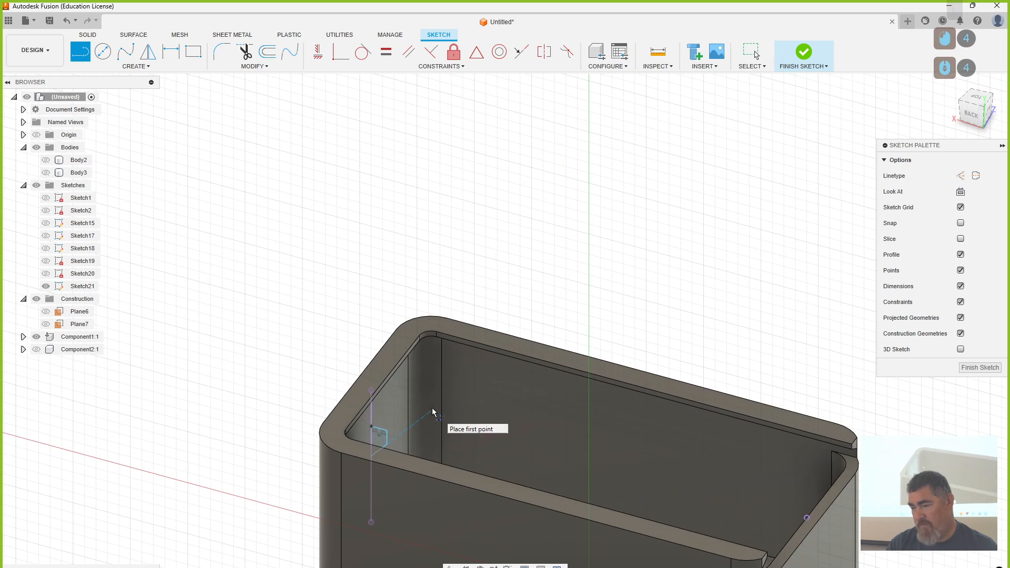
{"action": "key", "text": "Escape"}
Undo the drawn lines, the projected geometry and the lengthwise sketch itself
{"action": "scroll", "coordinate": [386, 442], "scroll_direction": "up", "scroll_amount": 3}
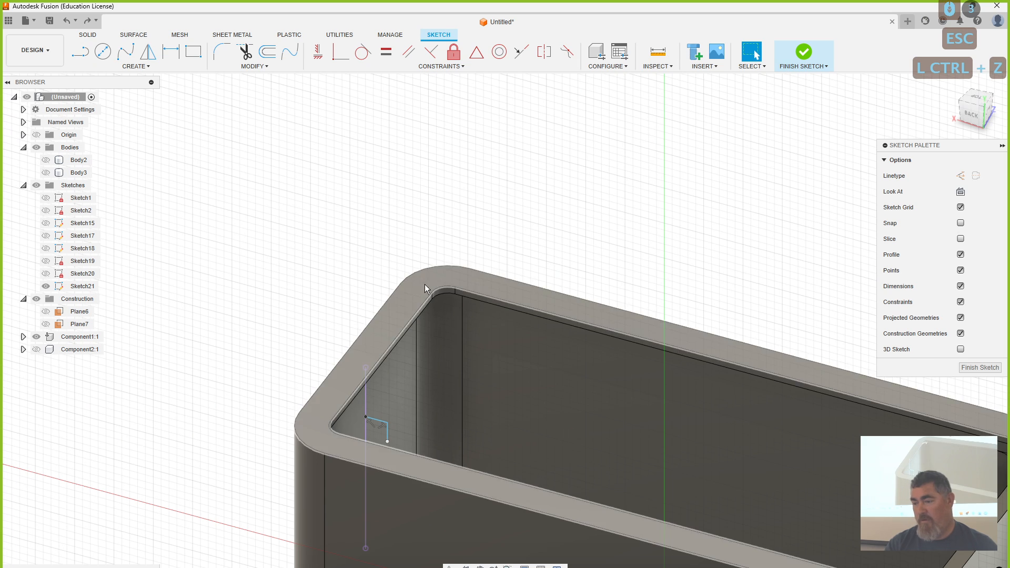
{"action": "key", "text": "ctrl+z"}
{"action": "key", "text": "ctrl+z"}
{"action": "key", "text": "ctrl+z"}
{"action": "key", "text": "ctrl+z"}
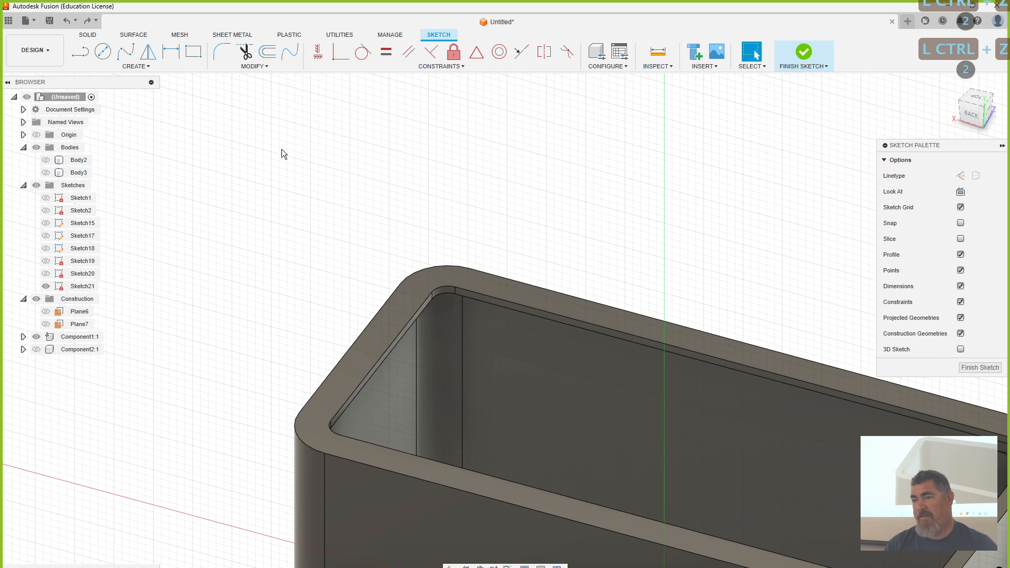
{"action": "key", "text": "ctrl+z"}
{"action": "left_click", "coordinate": [319, 178]}
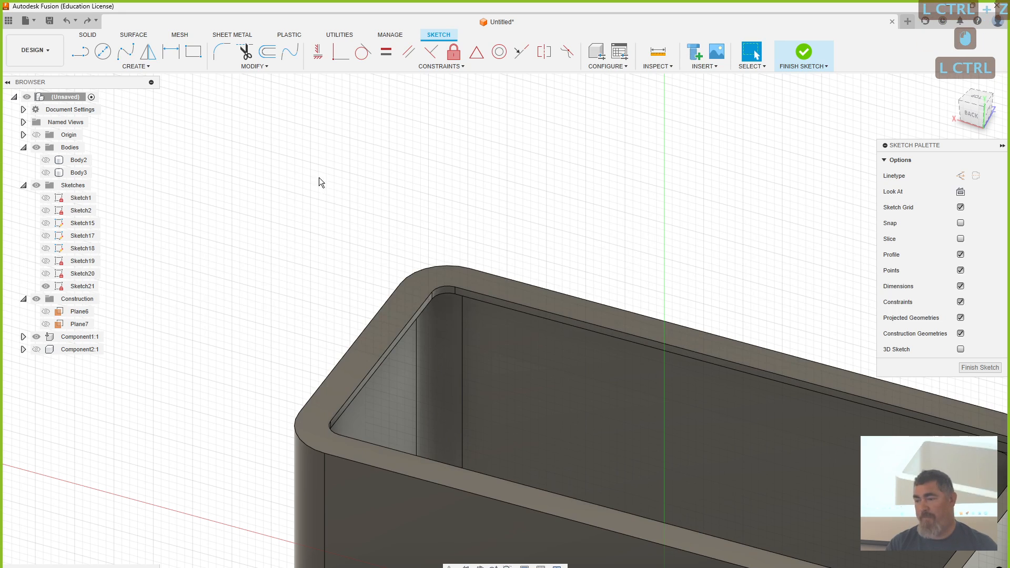
{"action": "key", "text": "ctrl+z"}
Set up a rectangular pattern of the swept lip feature, running downward along the short vertical edge beside the lowered rim, over about 0.15 in
{"action": "left_click", "coordinate": [170, 56]}
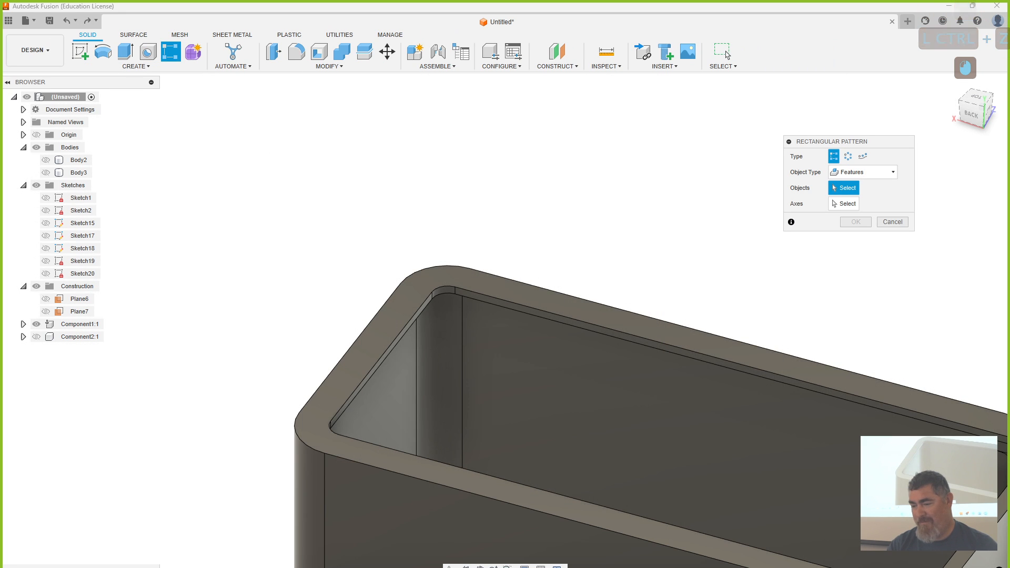
{"action": "left_click", "coordinate": [526, 567]}
{"action": "left_click", "coordinate": [848, 203]}
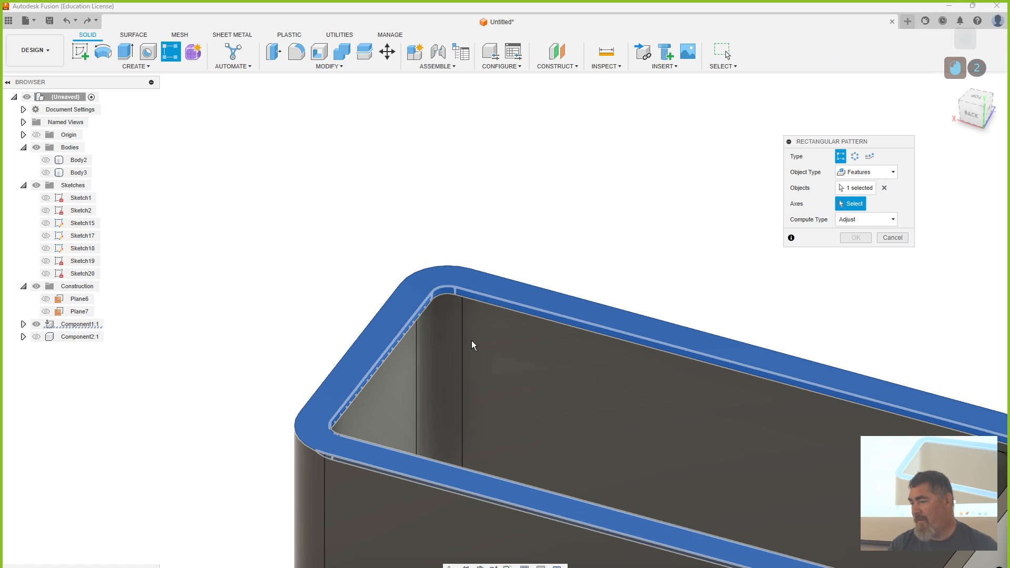
{"action": "scroll", "coordinate": [469, 342], "scroll_direction": "down", "scroll_amount": 5}
{"action": "scroll", "coordinate": [701, 410], "scroll_direction": "up", "scroll_amount": 5}
{"action": "left_click", "coordinate": [745, 387]}
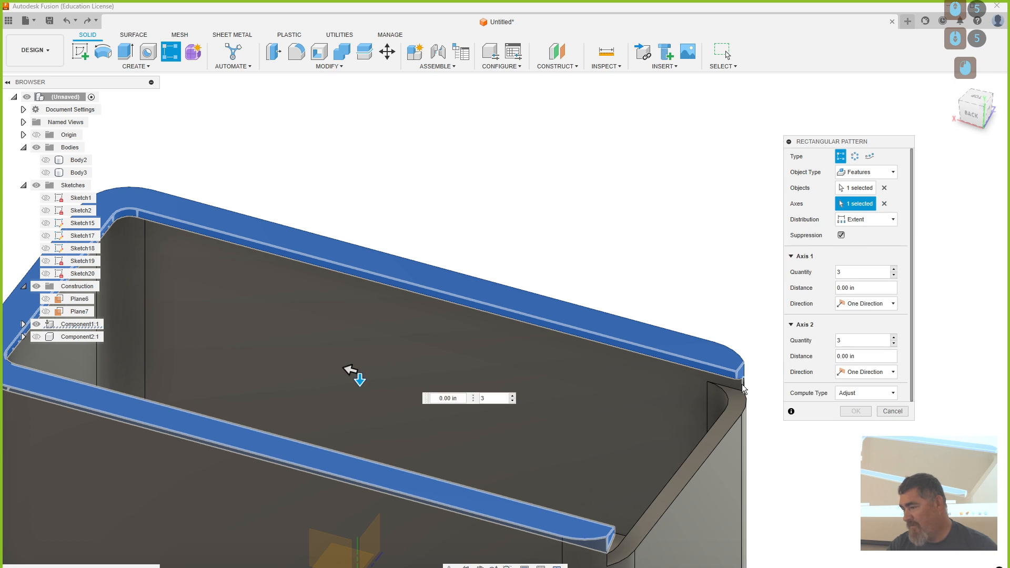
{"action": "left_click_drag", "start_coordinate": [359, 374], "coordinate": [359, 402]}
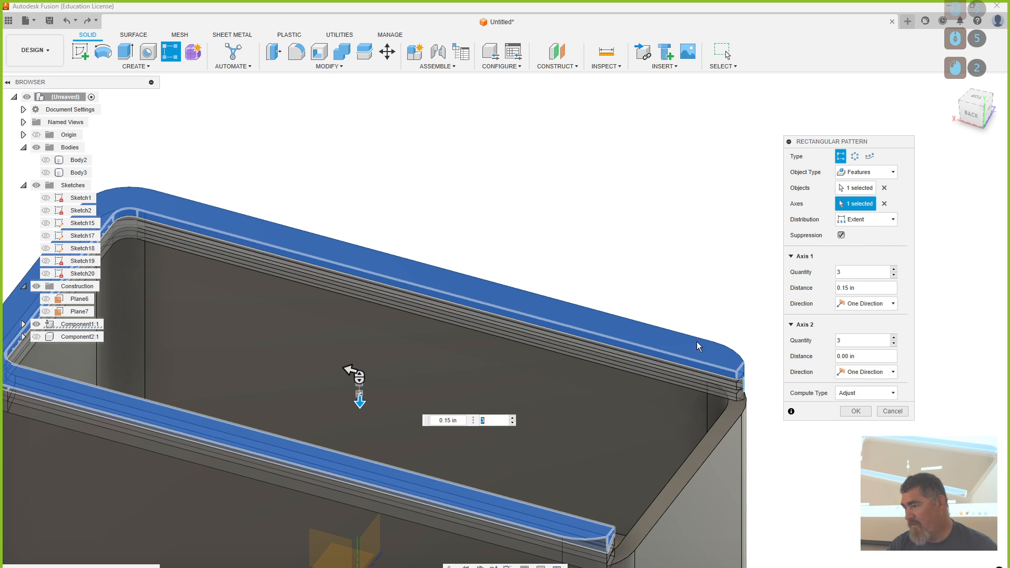
Set the pattern quantity to 2, take its 0.20 in distance by measuring the short vertical edge beside the lowered rim, and create it
{"action": "double_click", "coordinate": [840, 272]}
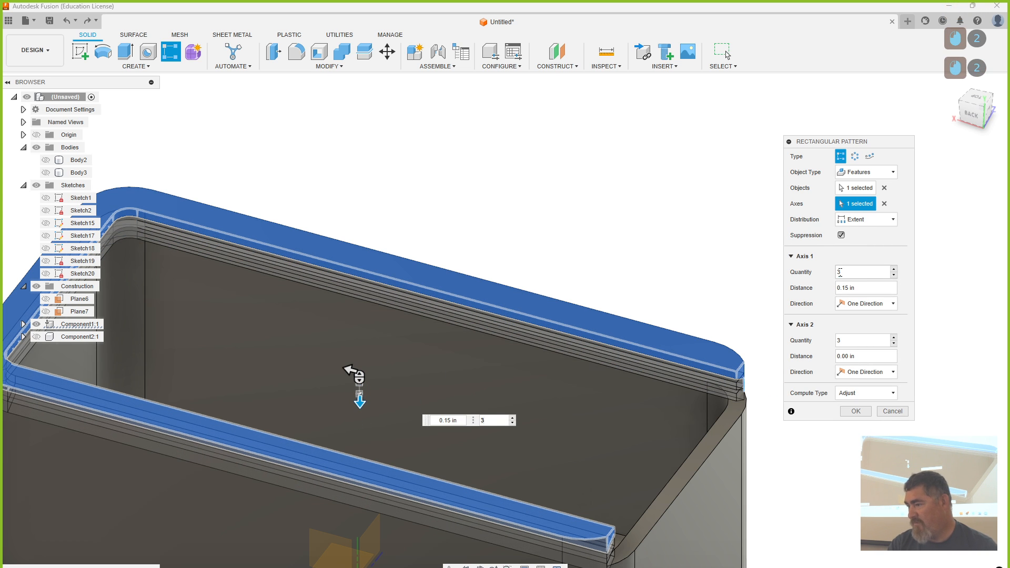
{"action": "type", "text": "2"}
{"action": "left_click", "coordinate": [823, 290]}
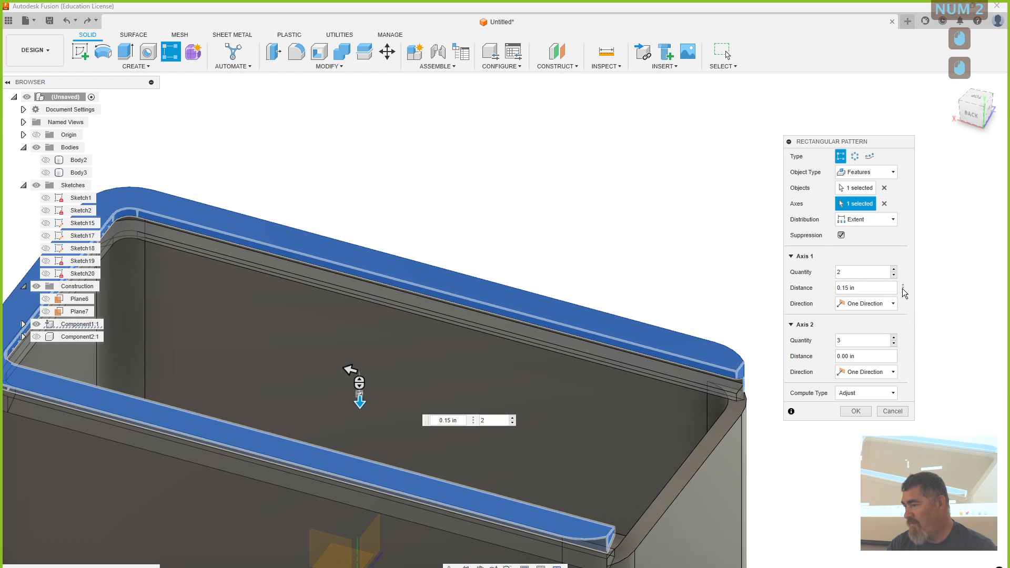
{"action": "left_click", "coordinate": [902, 288]}
{"action": "left_click", "coordinate": [941, 357]}
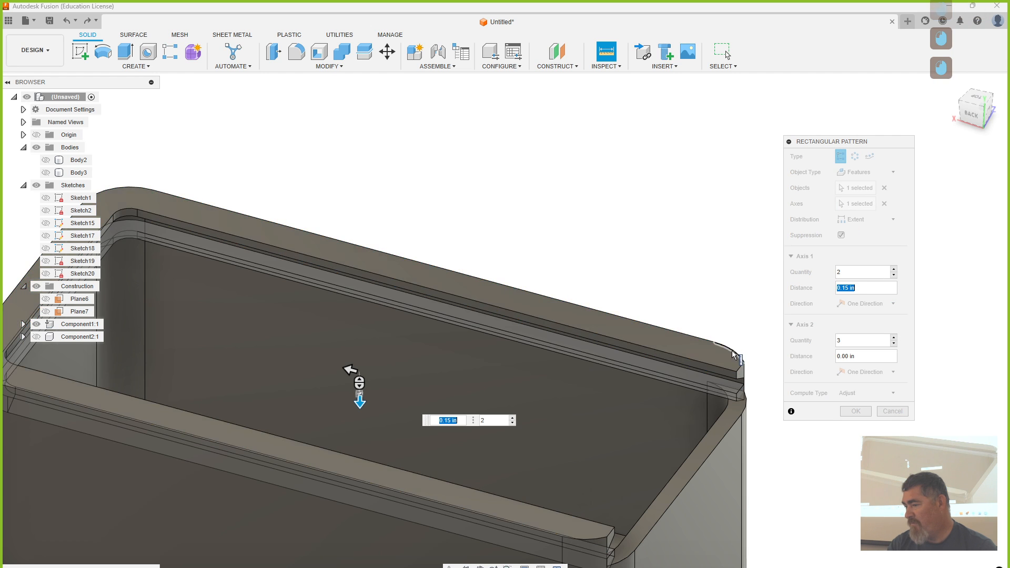
{"action": "left_click", "coordinate": [741, 372]}
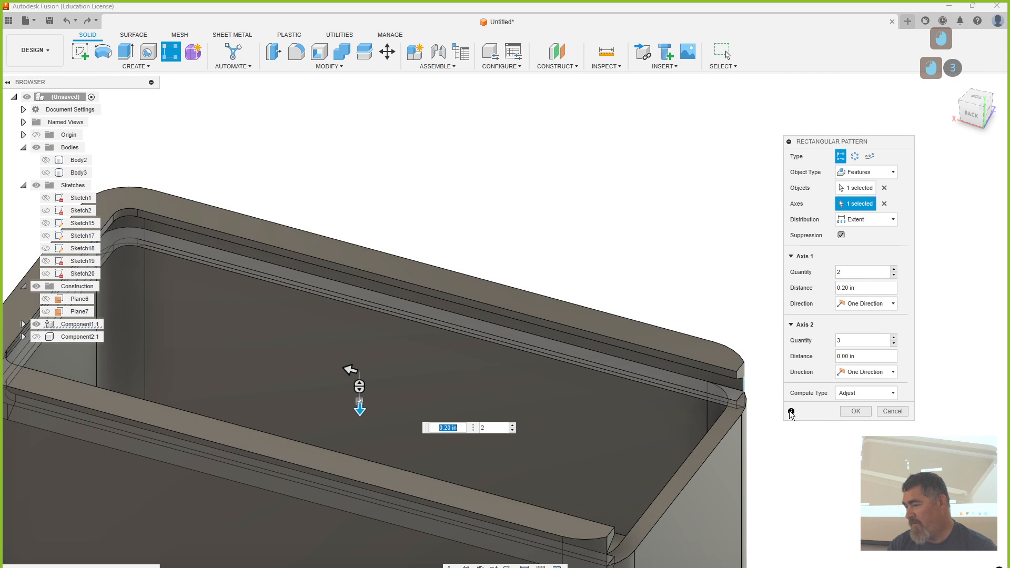
{"action": "left_click", "coordinate": [858, 410]}
{"action": "scroll", "coordinate": [855, 410], "scroll_direction": "down", "scroll_amount": 2}
{"action": "middle_click_drag", "start_coordinate": [867, 415], "coordinate": [825, 383], "text": "shift"}
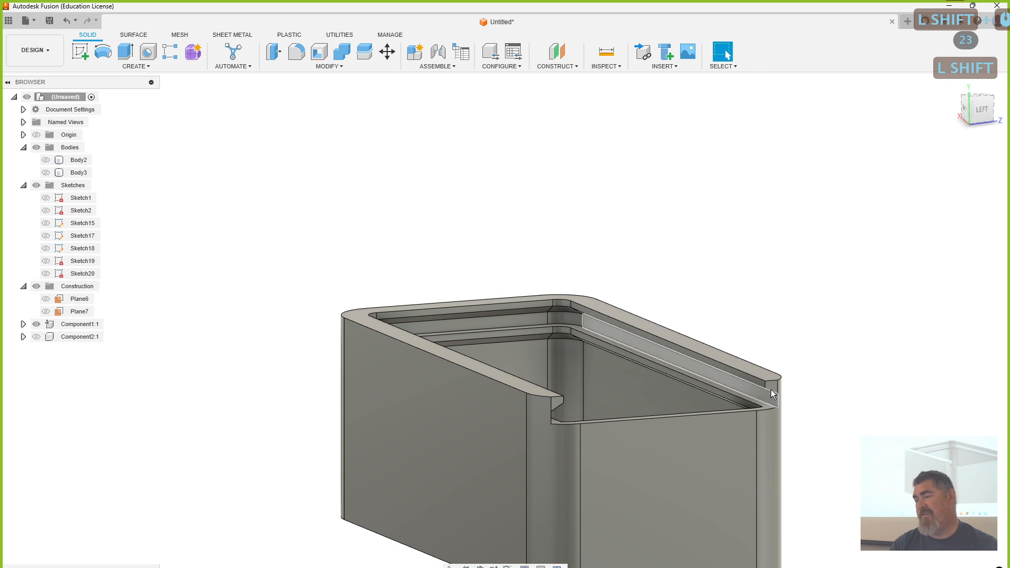
{"action": "middle_click_drag", "start_coordinate": [885, 379], "coordinate": [842, 391], "text": "shift"}
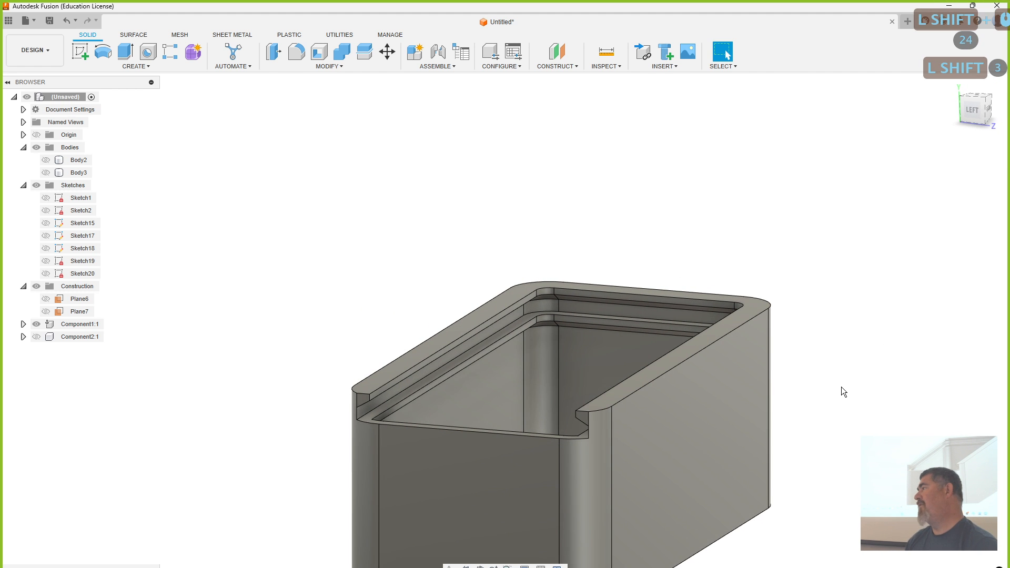